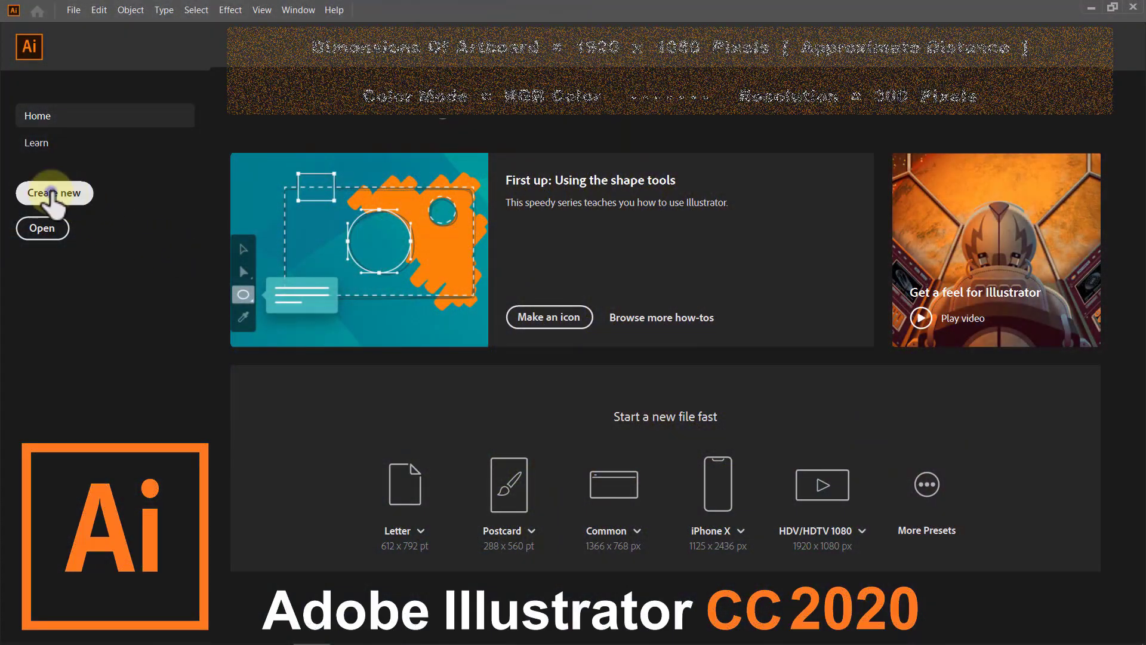
Set up a new document in pixels at 1920 × 1080 with RGB colour mode.
click(52, 195)
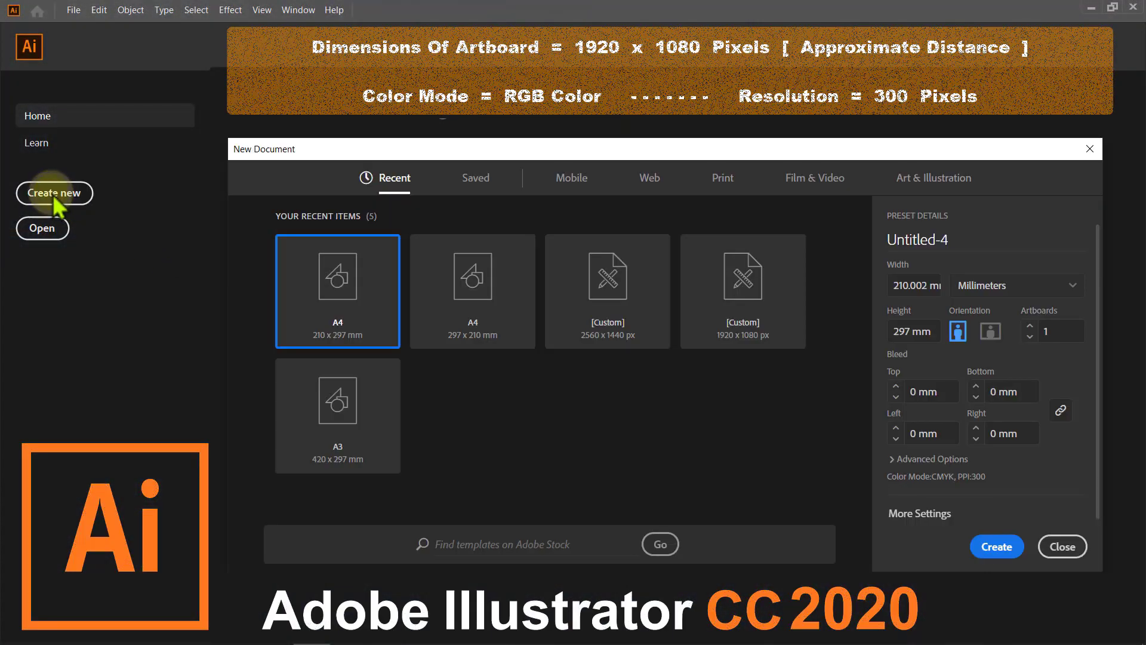
click(908, 514)
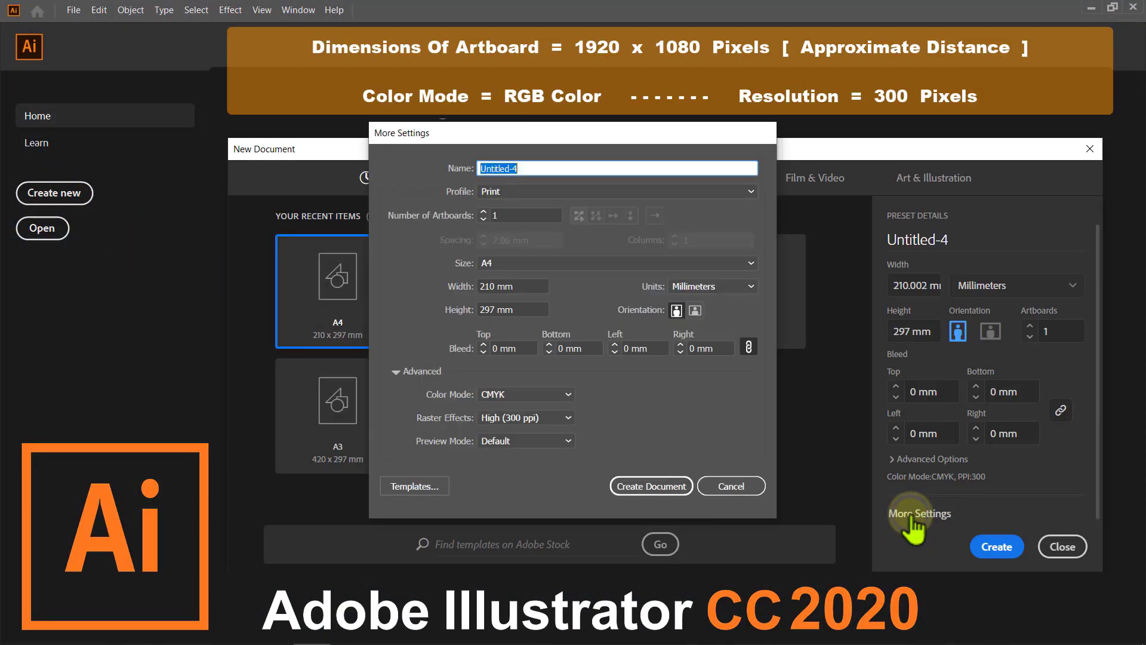
click(751, 287)
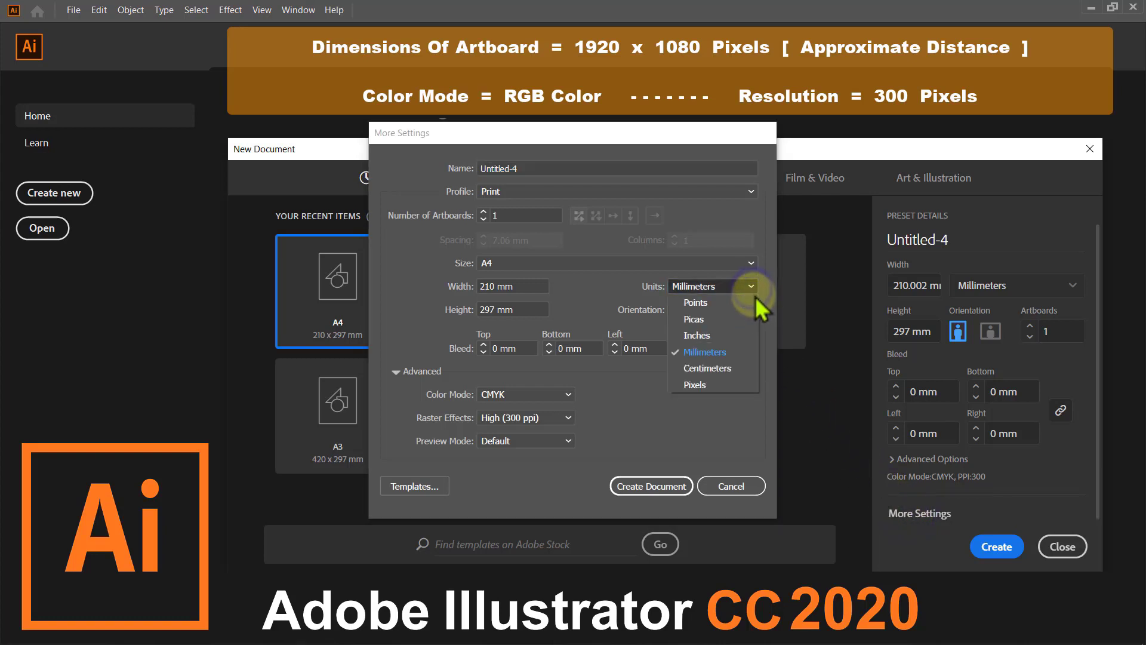
click(738, 385)
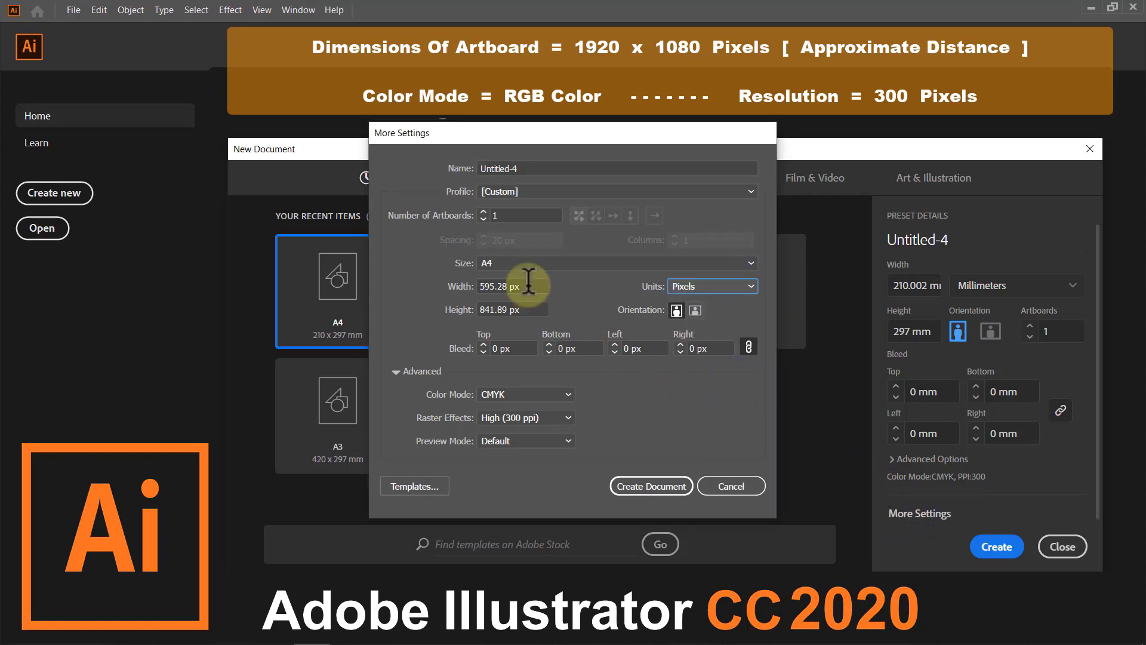
drag(513, 285, 422, 289)
text(1920)
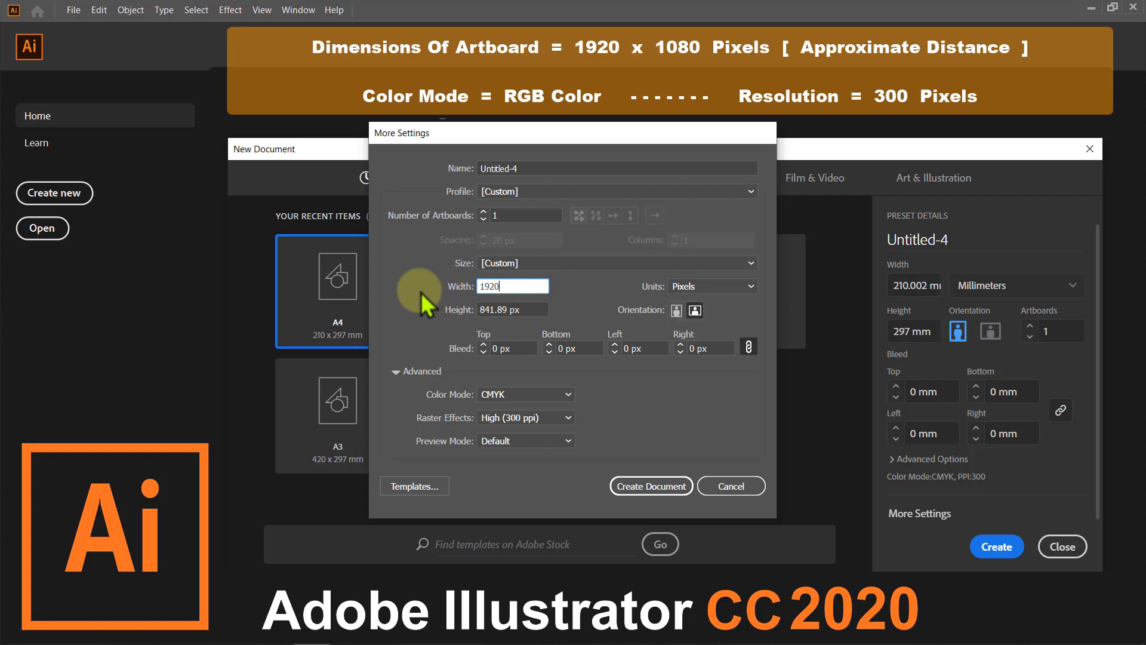
drag(517, 310, 406, 314)
text(10)
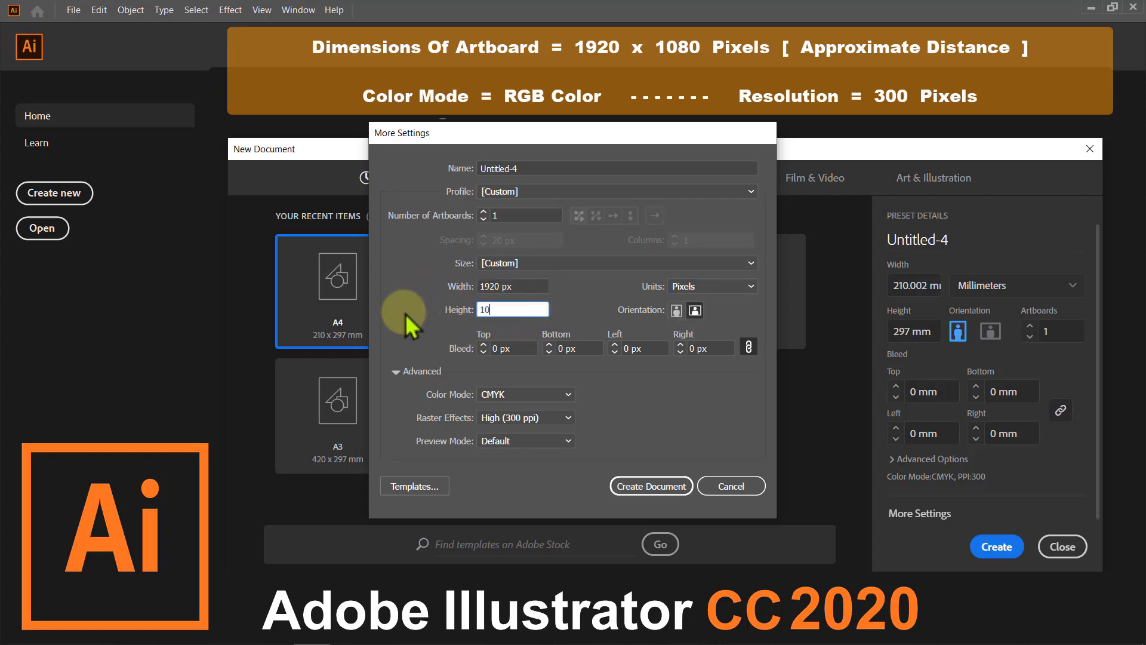
text(80)
click(566, 395)
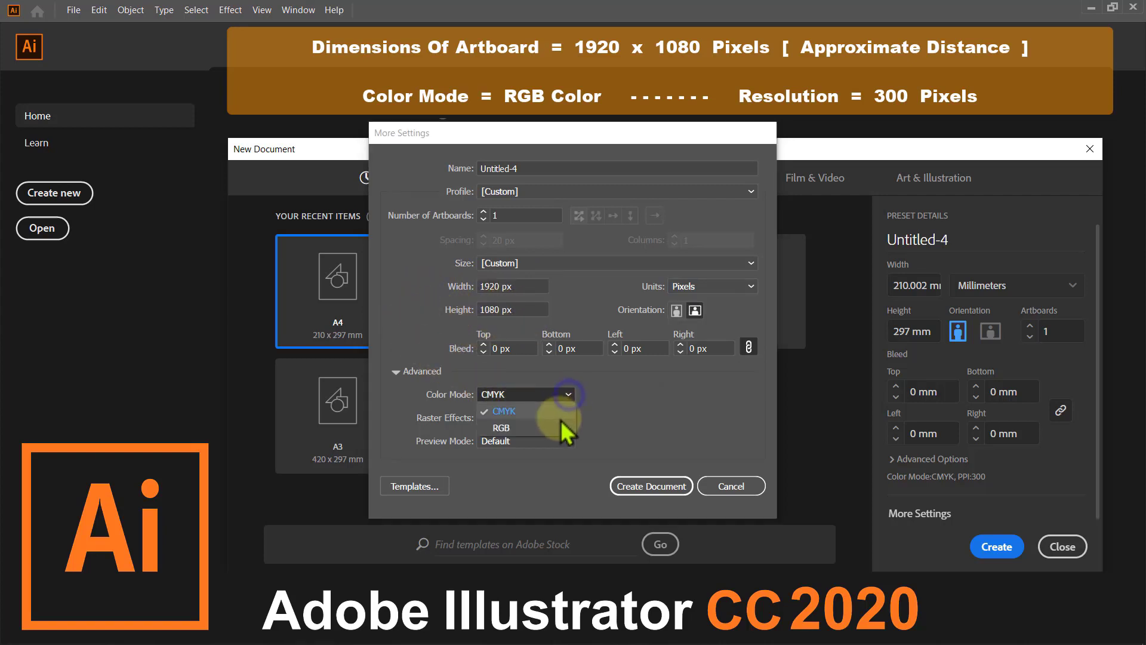
click(558, 428)
Create the document and turn on Smart Guides.
click(648, 488)
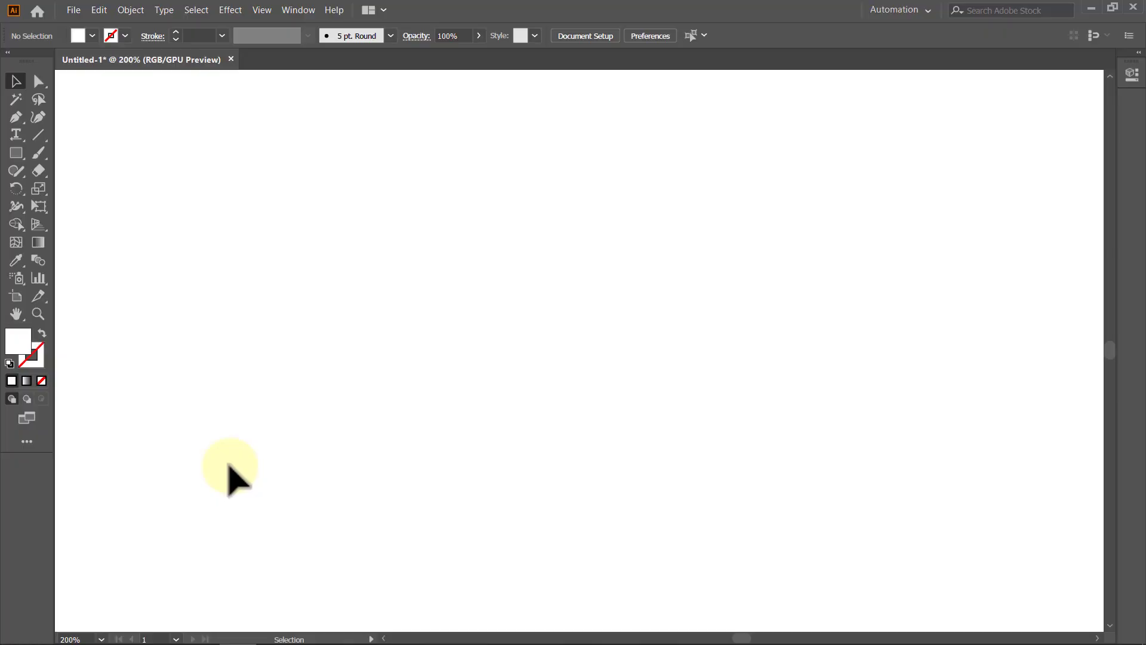
click(260, 10)
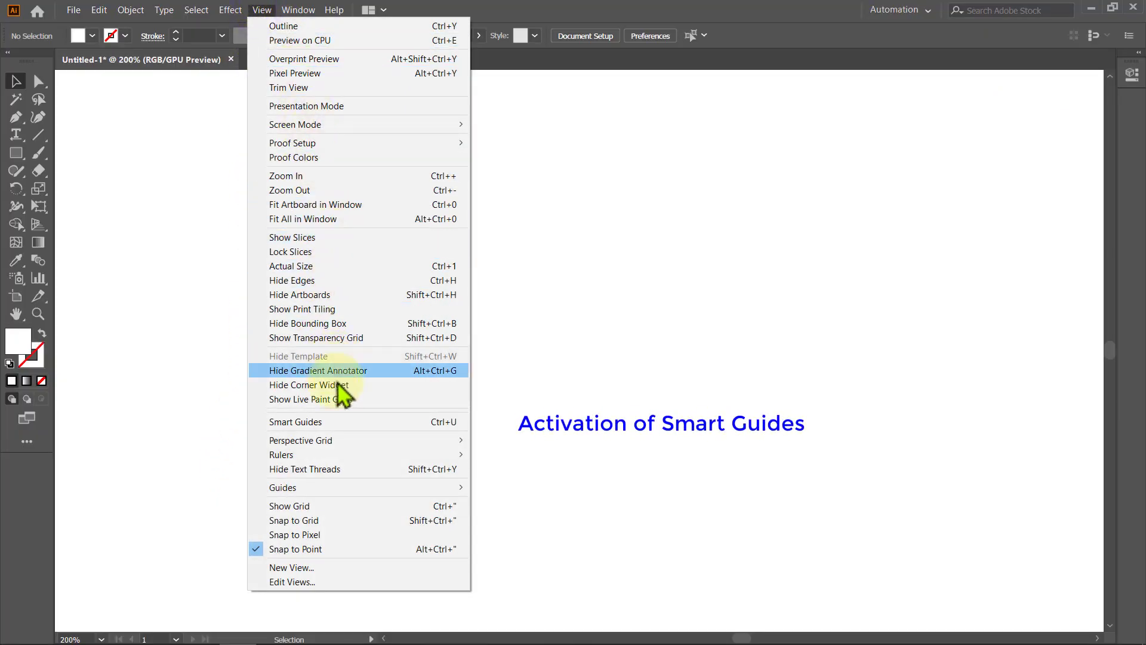
click(351, 423)
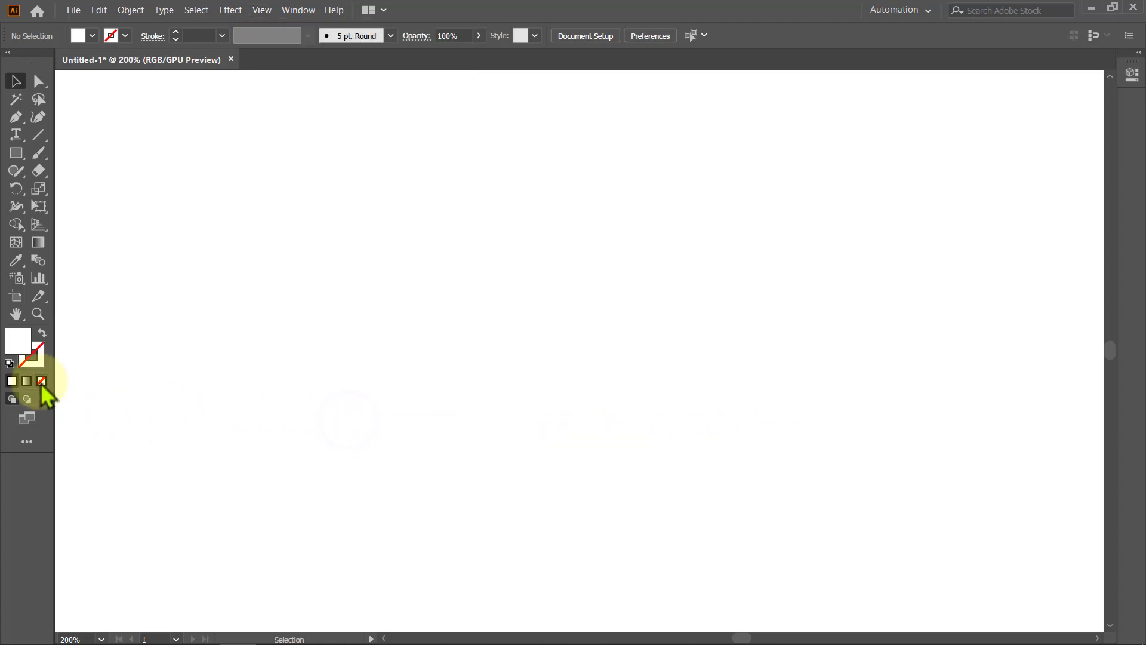
Set the fill to None and the stroke colour to black.
click(41, 380)
click(35, 358)
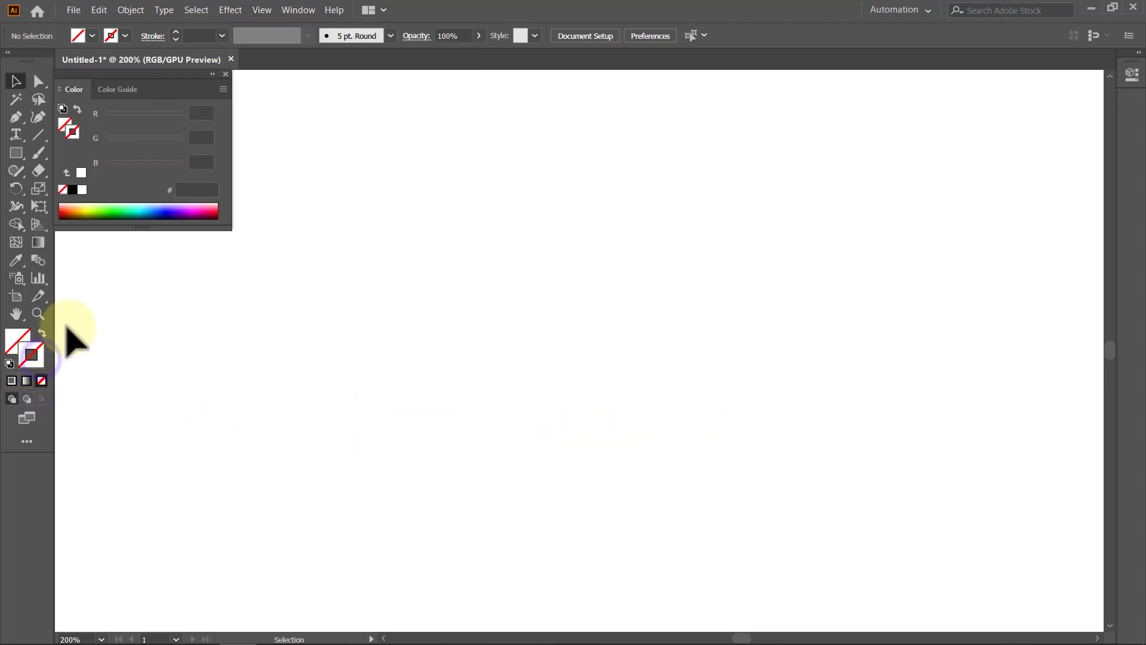
click(72, 190)
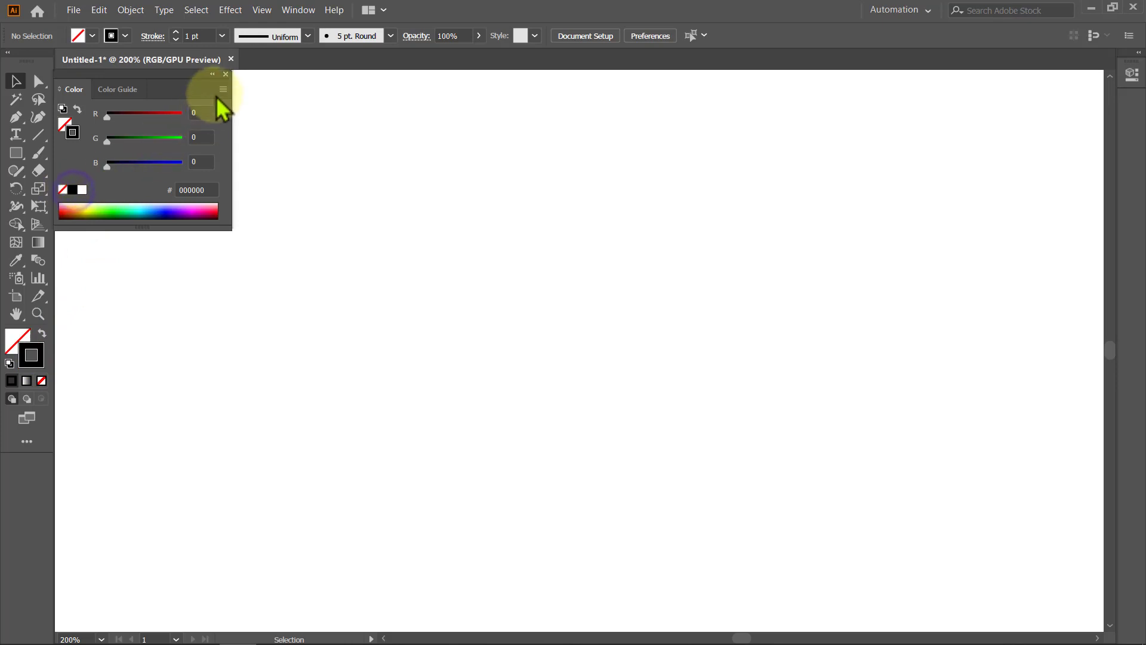
click(212, 74)
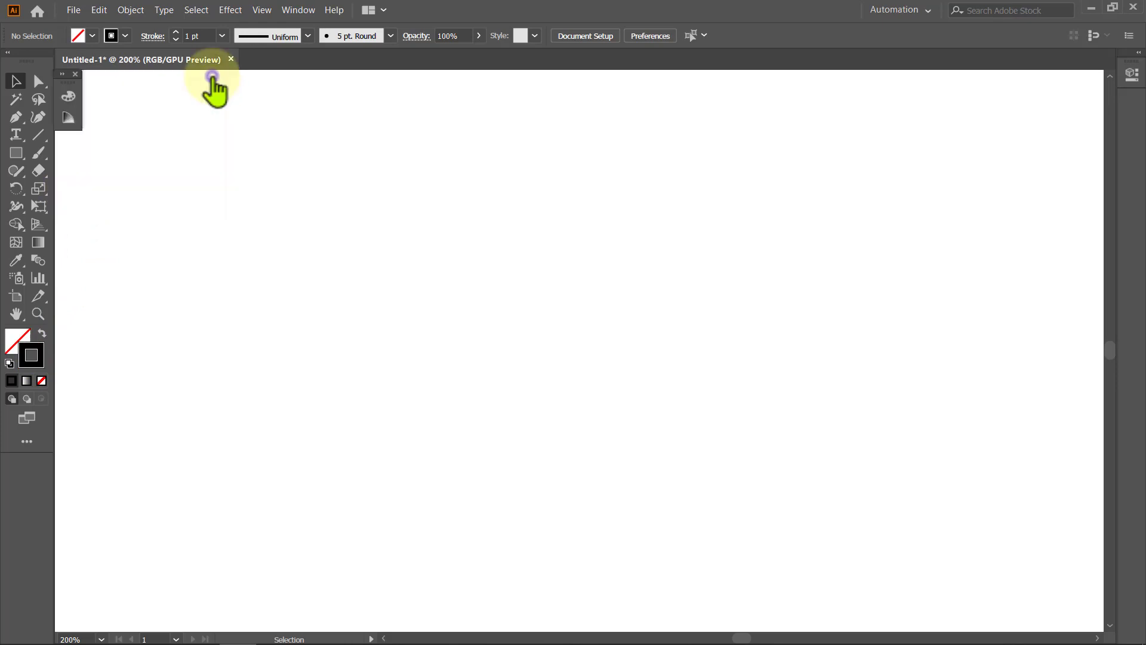
Place a six-sided polygon with radius 100 at the canvas centre.
click(16, 153)
click(73, 207)
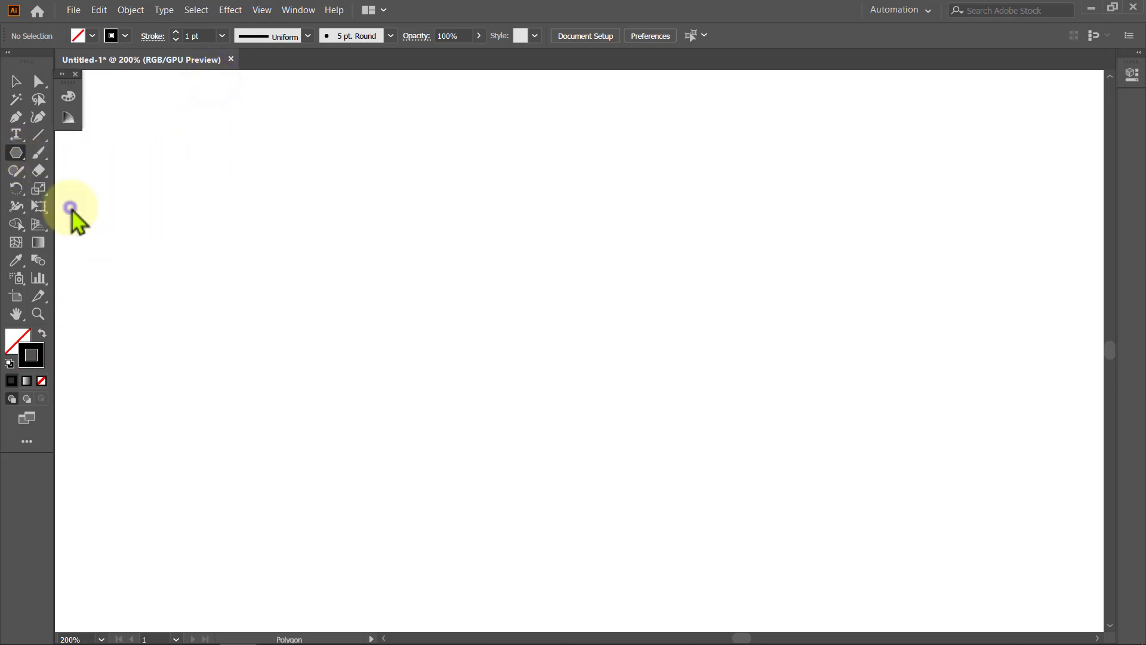
click(578, 356)
click(960, 312)
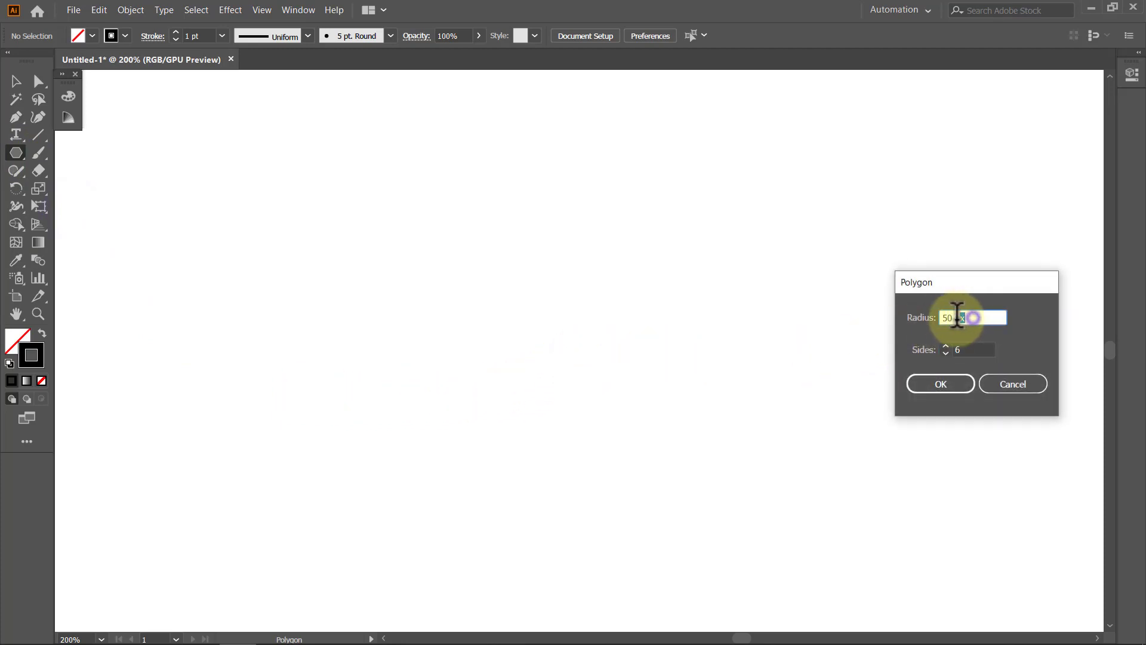
text(100)
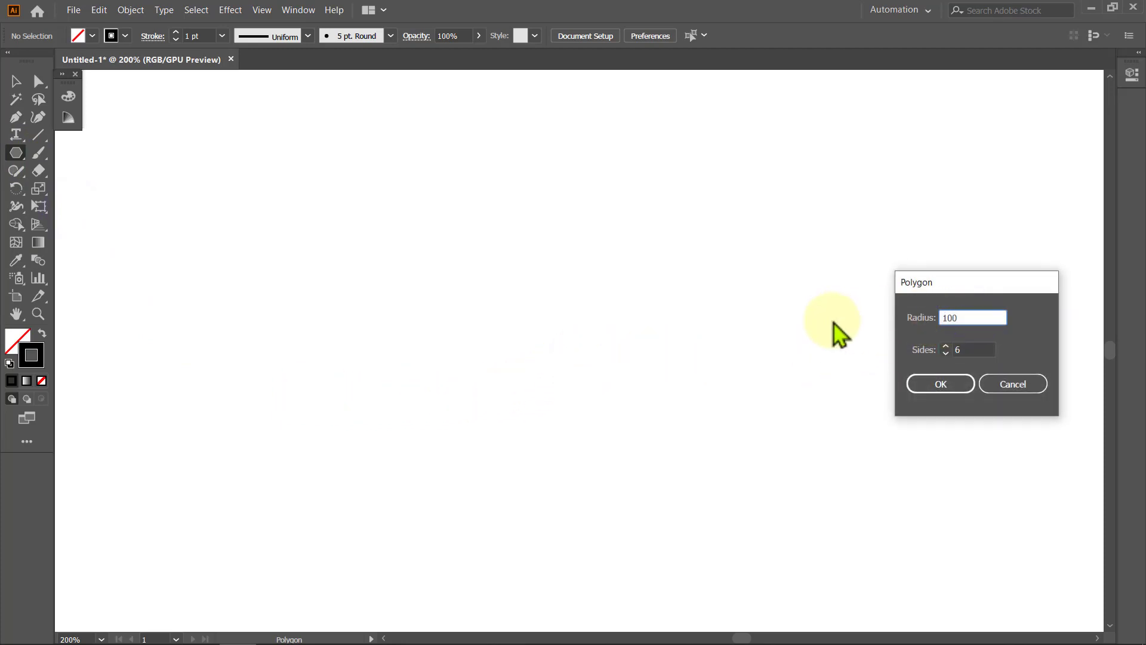
click(934, 386)
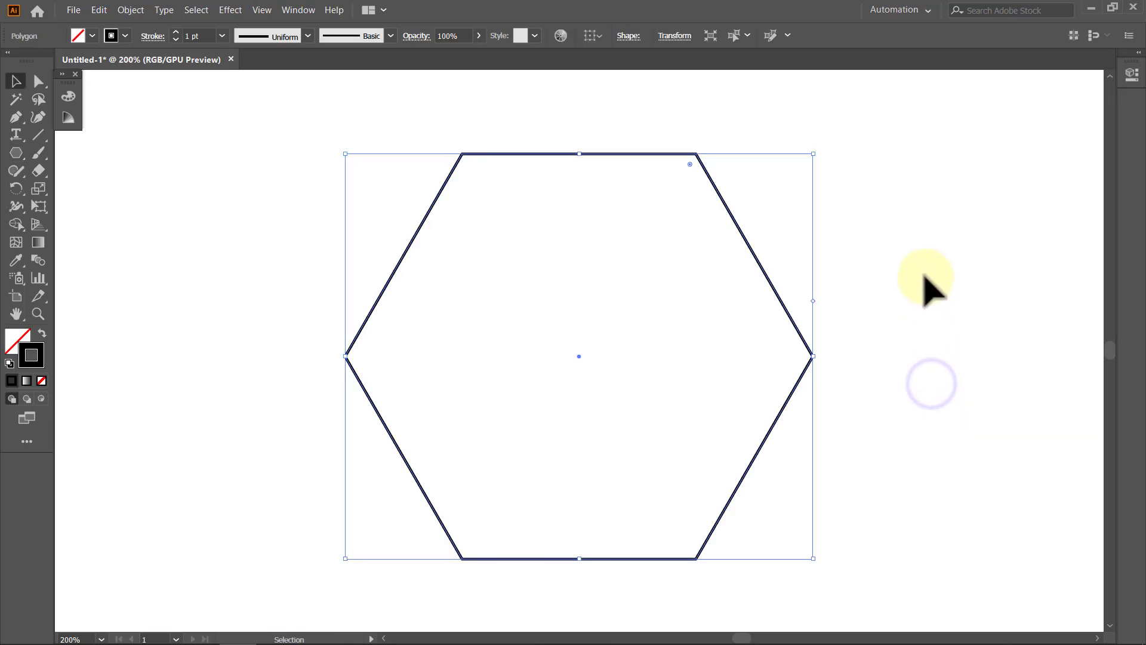
Rotate the hexagon in constrained steps so a point faces straight up.
drag(818, 158, 818, 287)
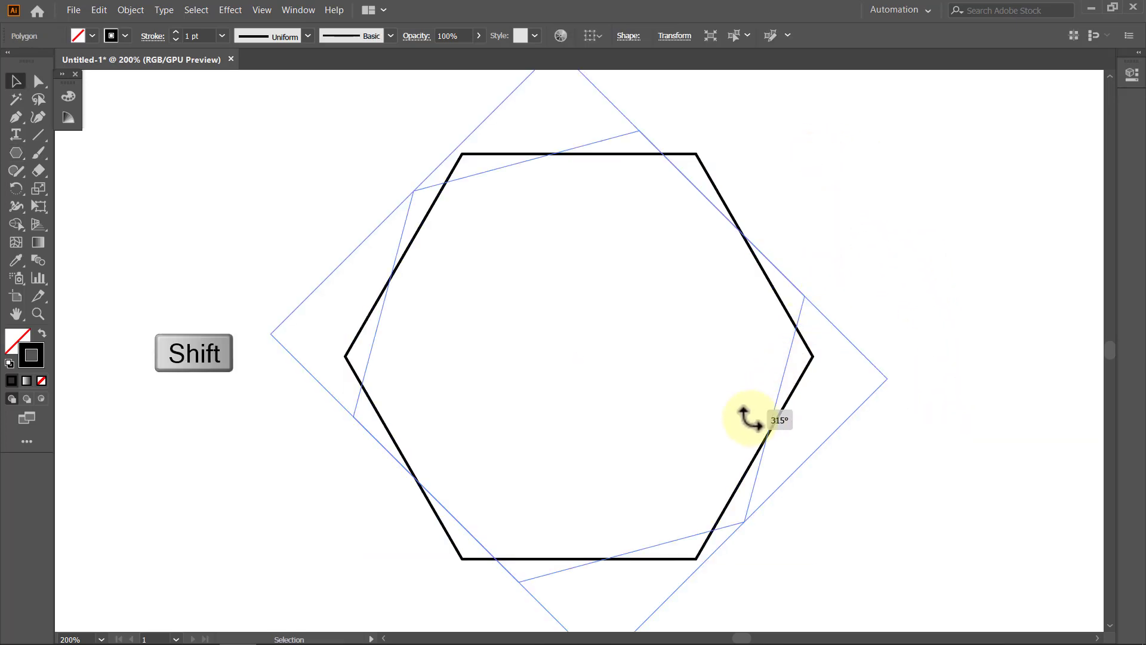
drag(749, 418, 734, 440)
click(847, 413)
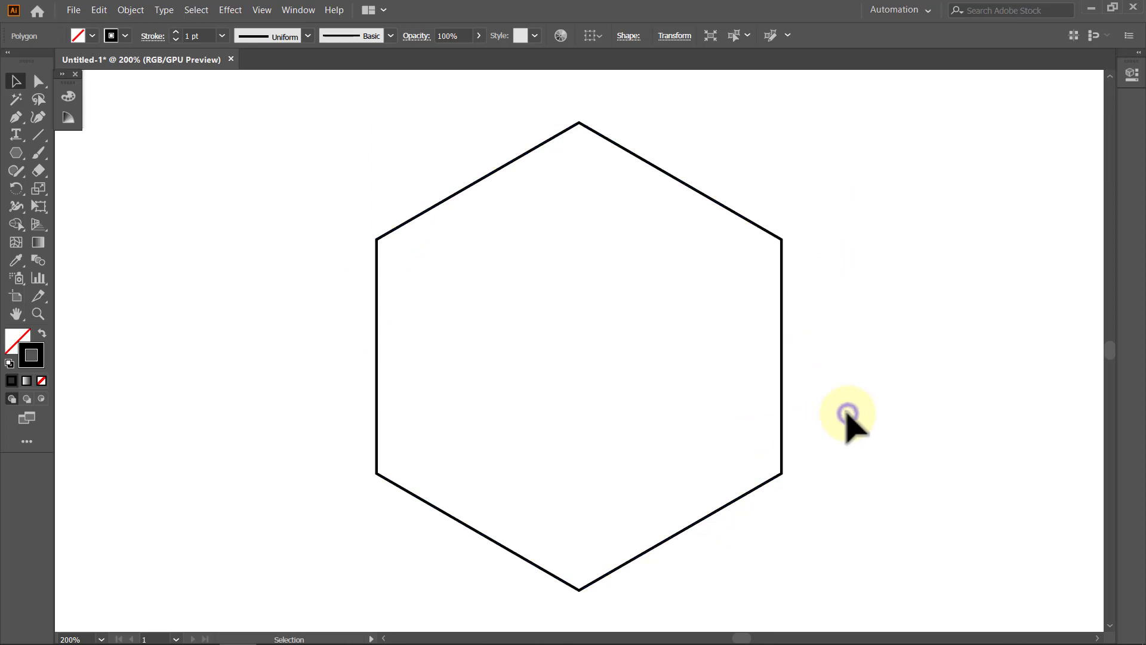
Draw lines from the hexagon's upper left and right vertices to its centre.
click(42, 135)
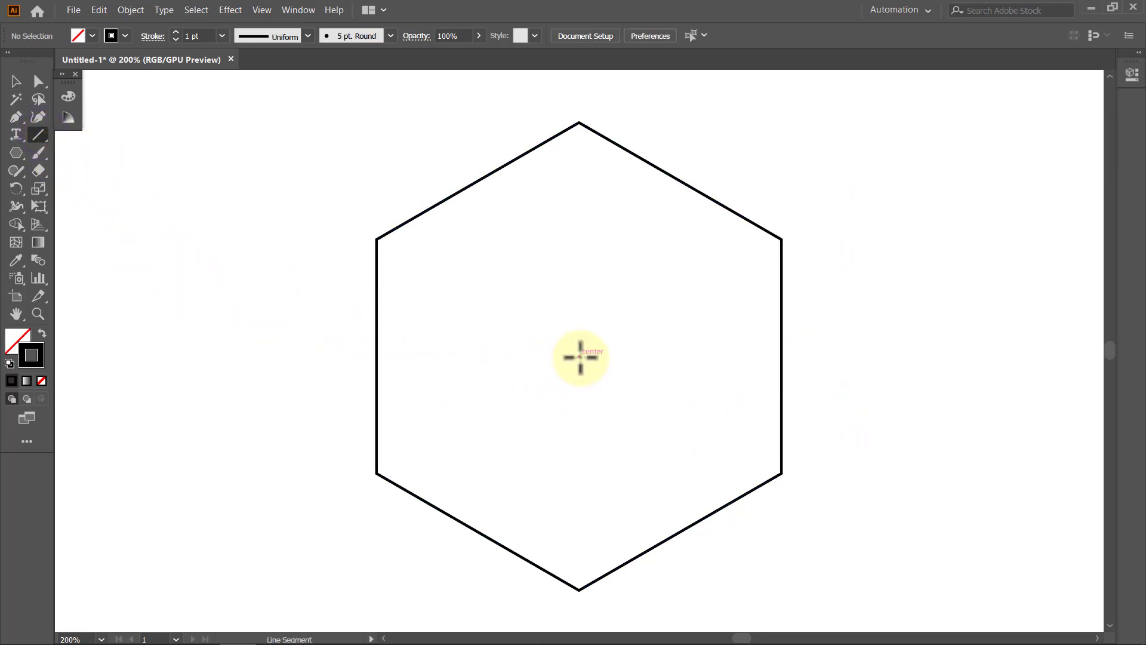
drag(580, 356, 782, 240)
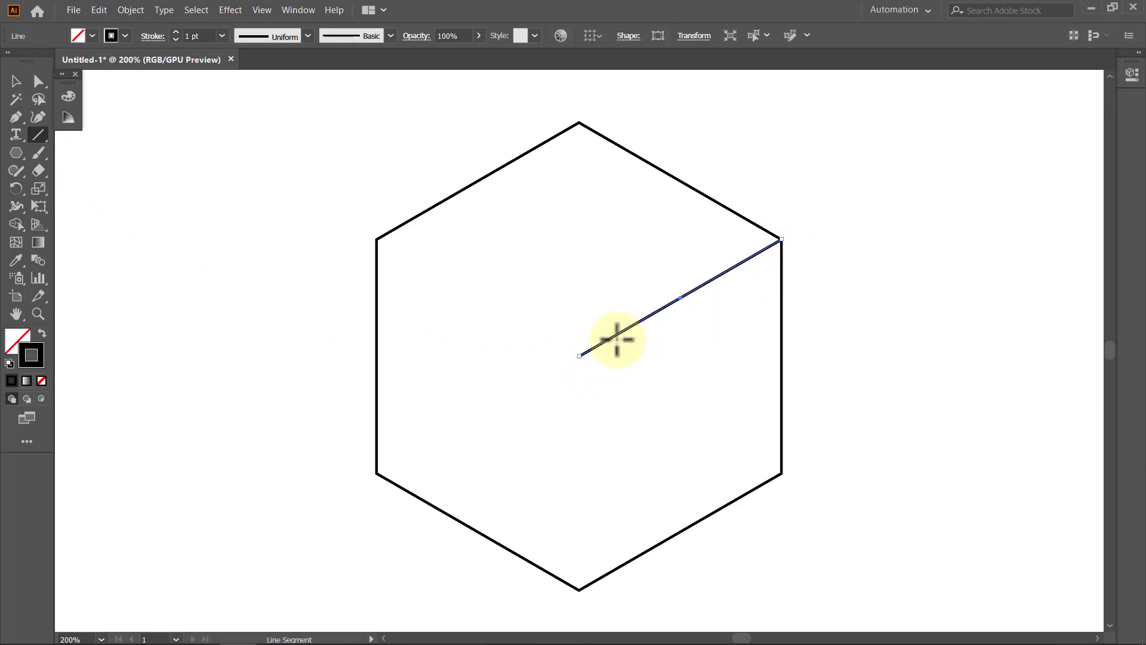
drag(377, 239, 580, 356)
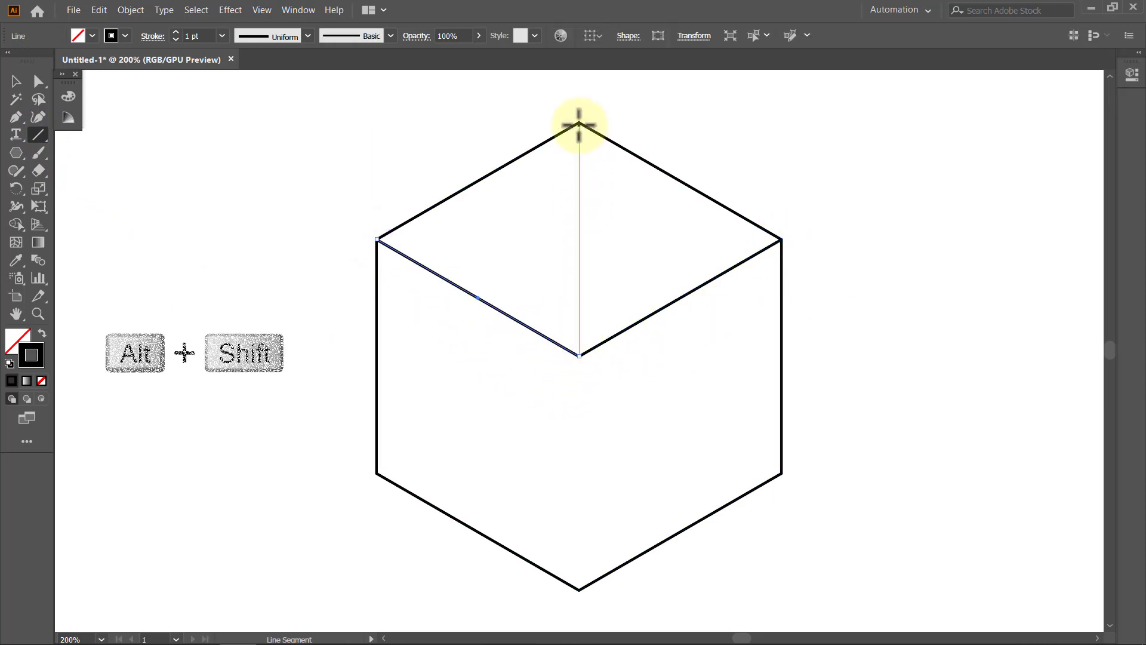
Draw a horizontal line through the top vertex, copy it down to the centre, and select both.
drag(579, 123, 908, 127)
key(v)
click(908, 191)
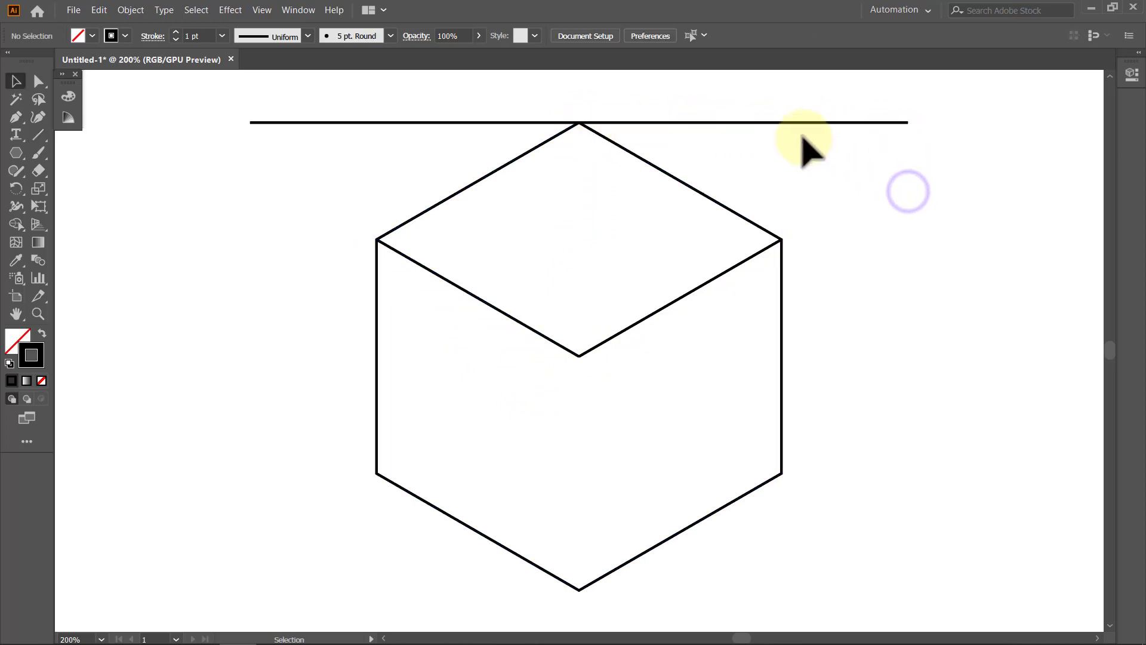
click(807, 123)
drag(807, 124, 831, 358)
click(857, 320)
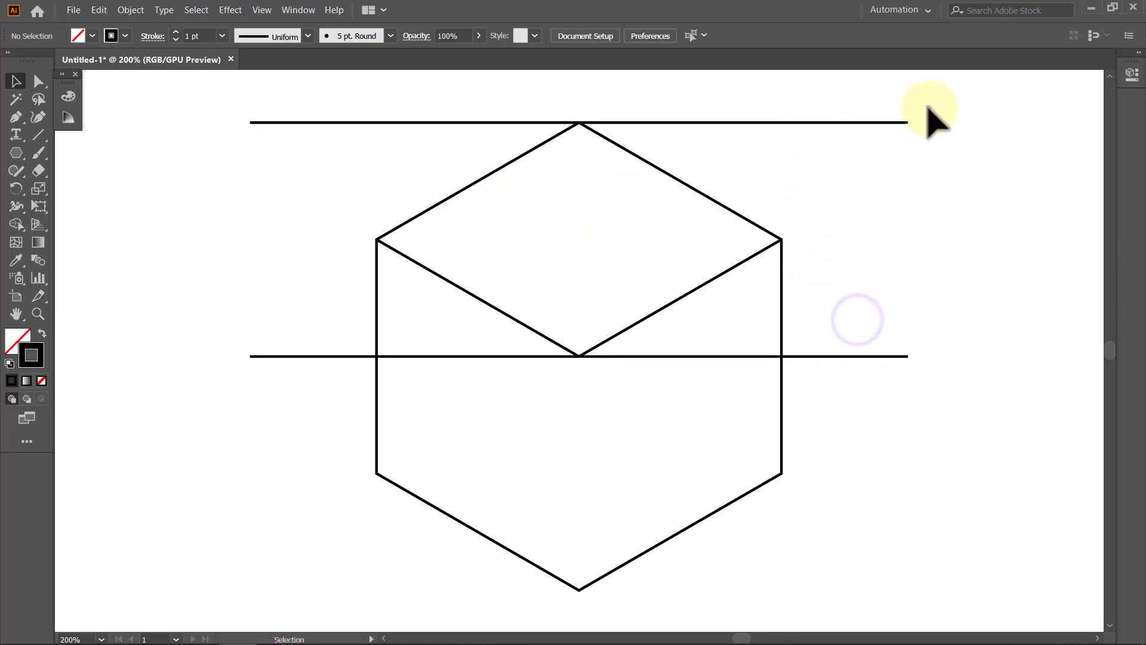
drag(929, 111, 888, 444)
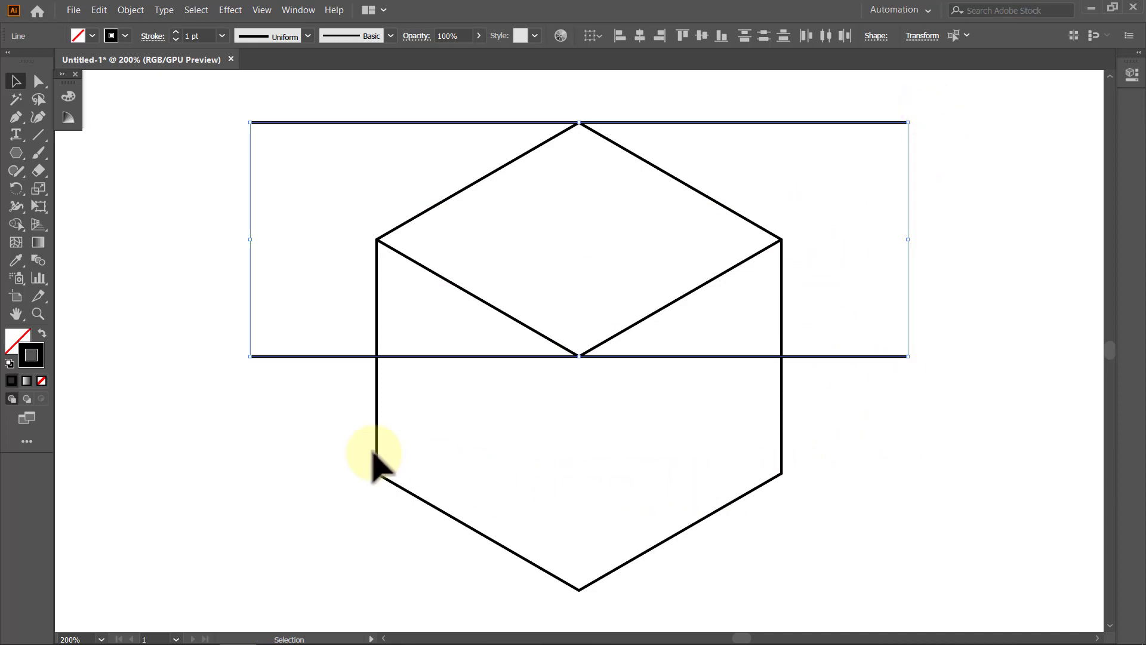
Blend the two horizontal lines with 2 specified steps.
double_click(38, 260)
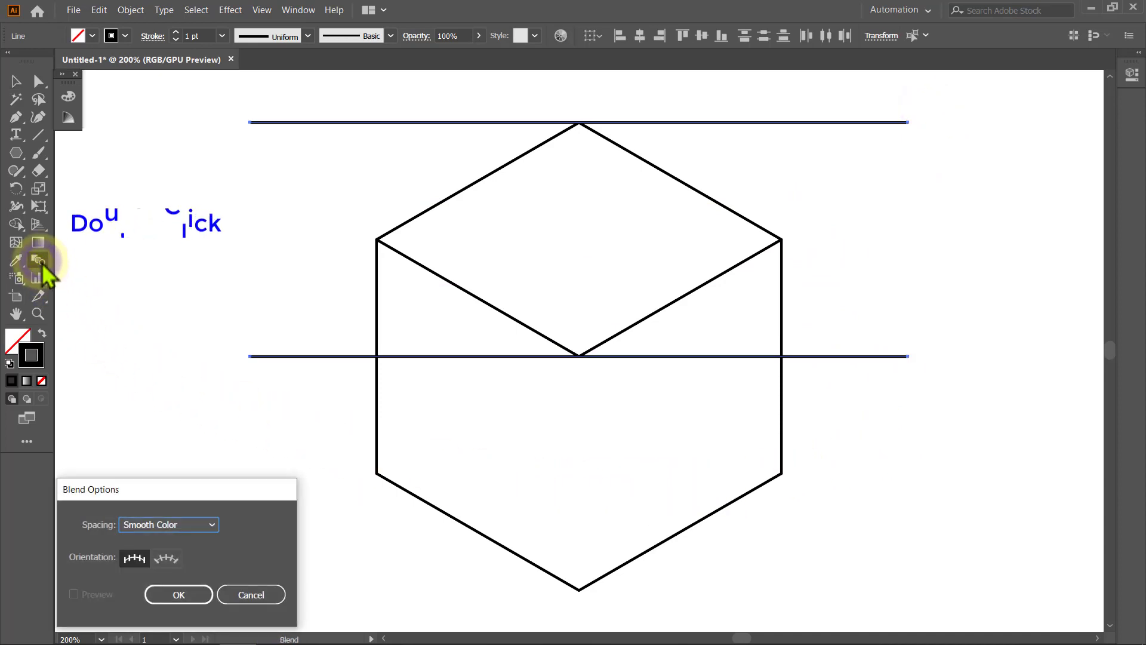
click(212, 524)
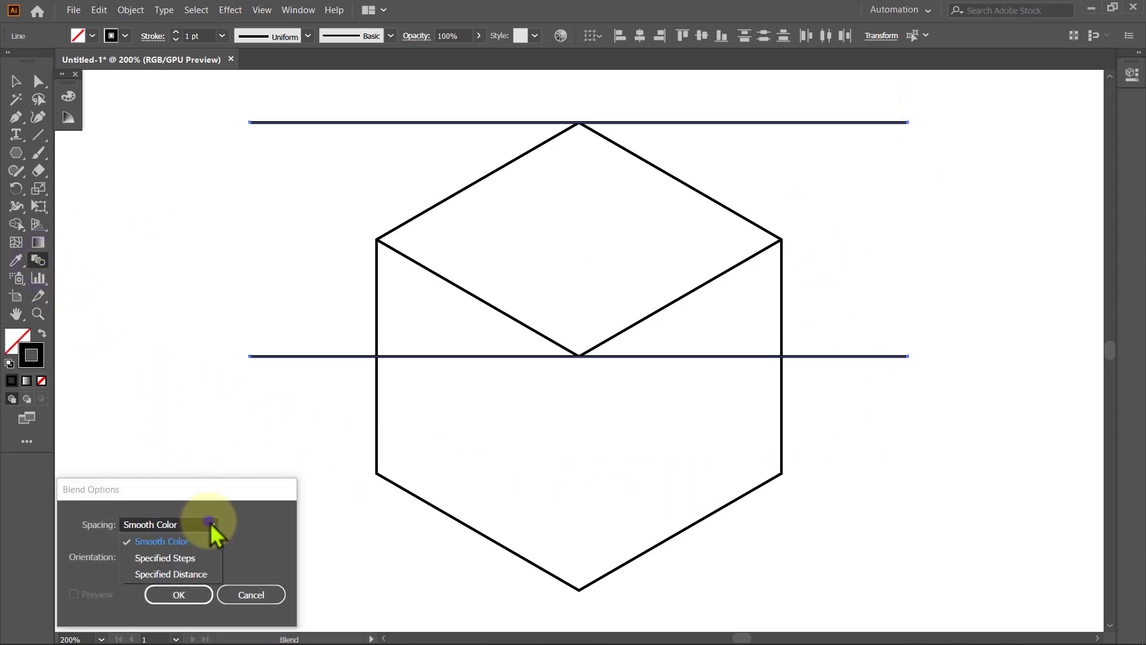
click(205, 558)
text(2)
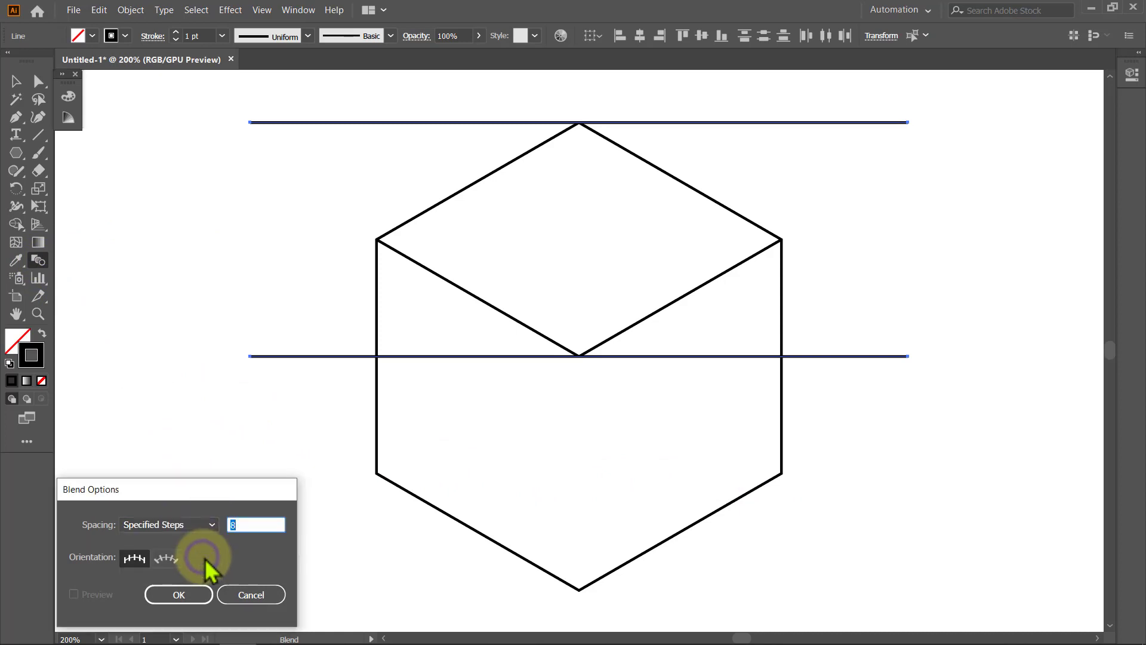
click(189, 591)
key(ctrl+alt+b)
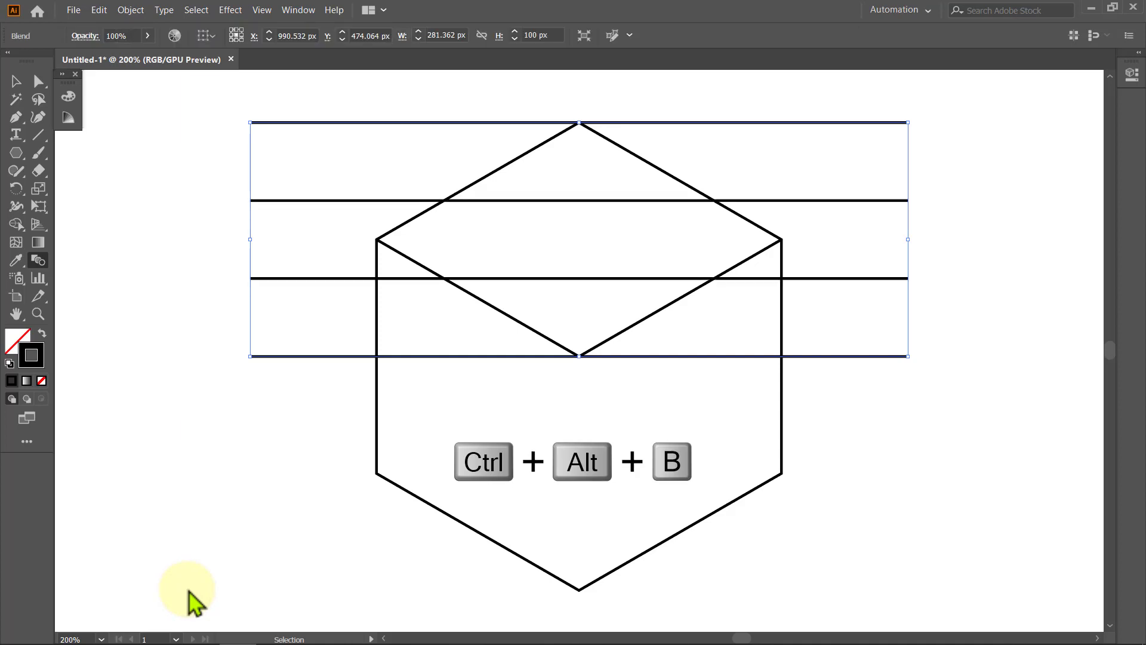
Expand the blend into paths and ungroup the lines.
key(v)
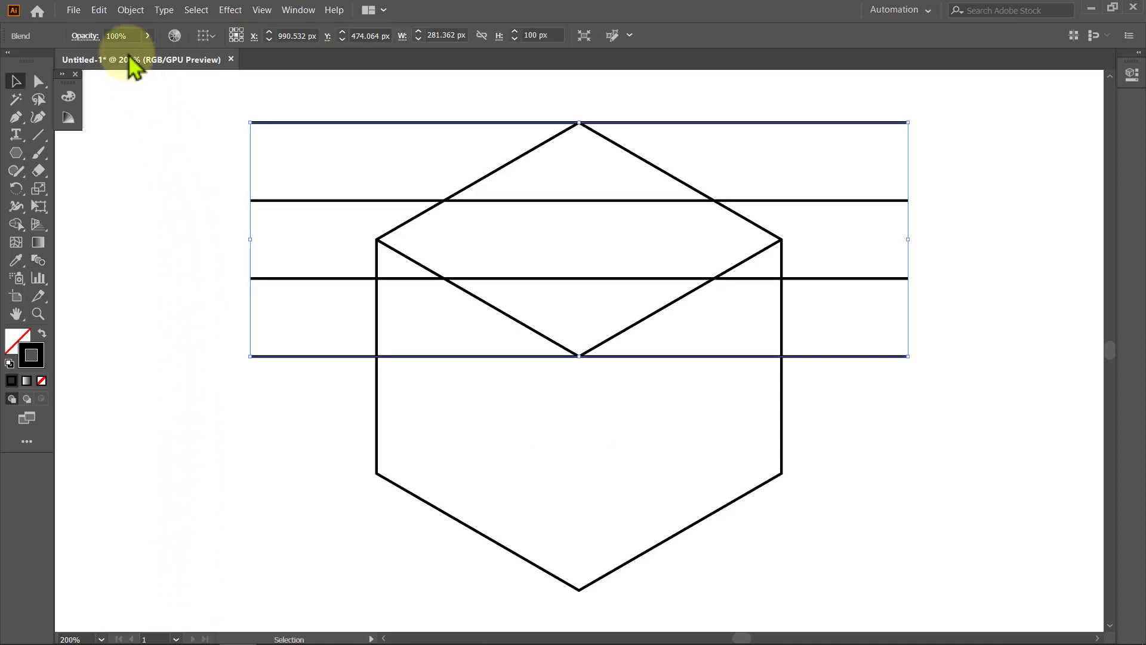
click(130, 10)
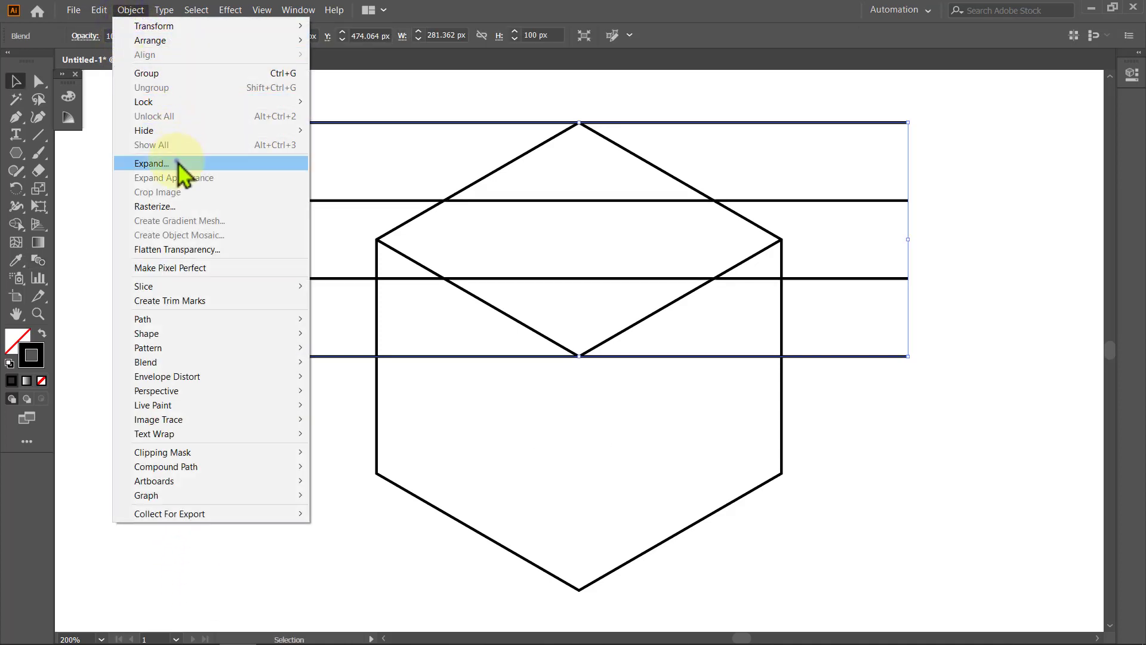
click(177, 163)
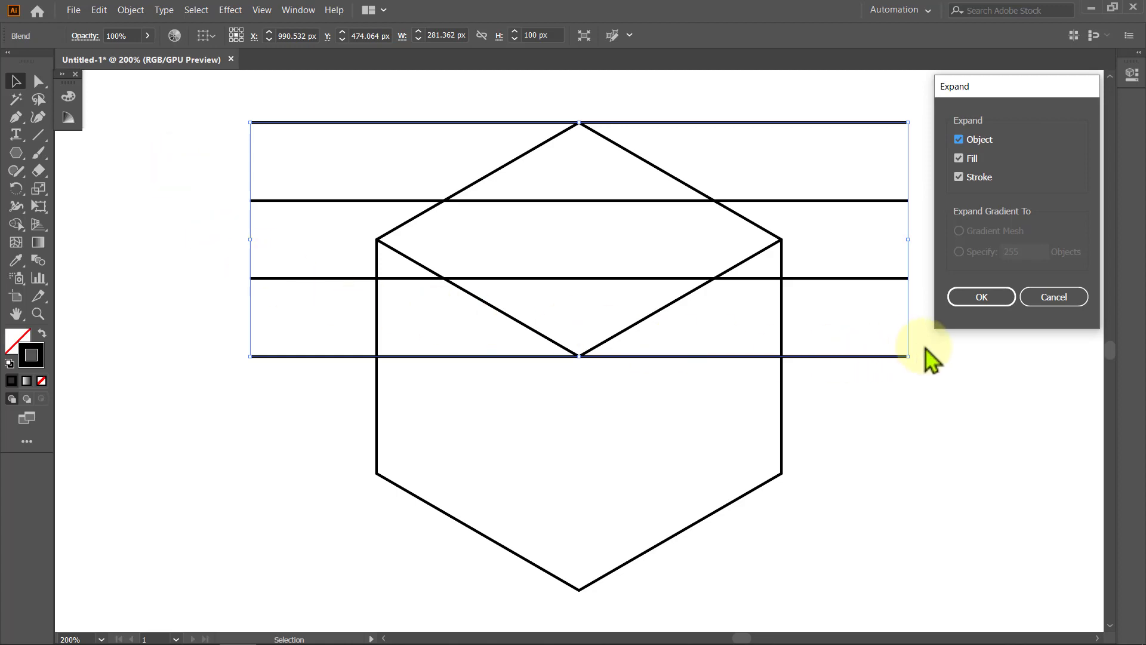
click(981, 296)
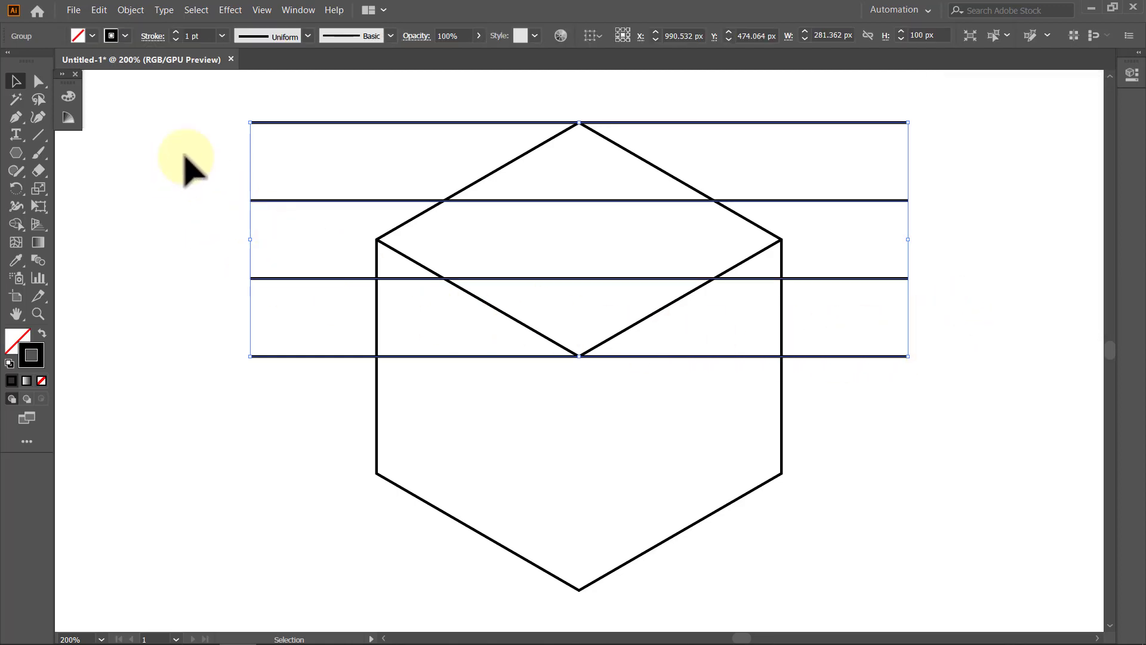
click(130, 10)
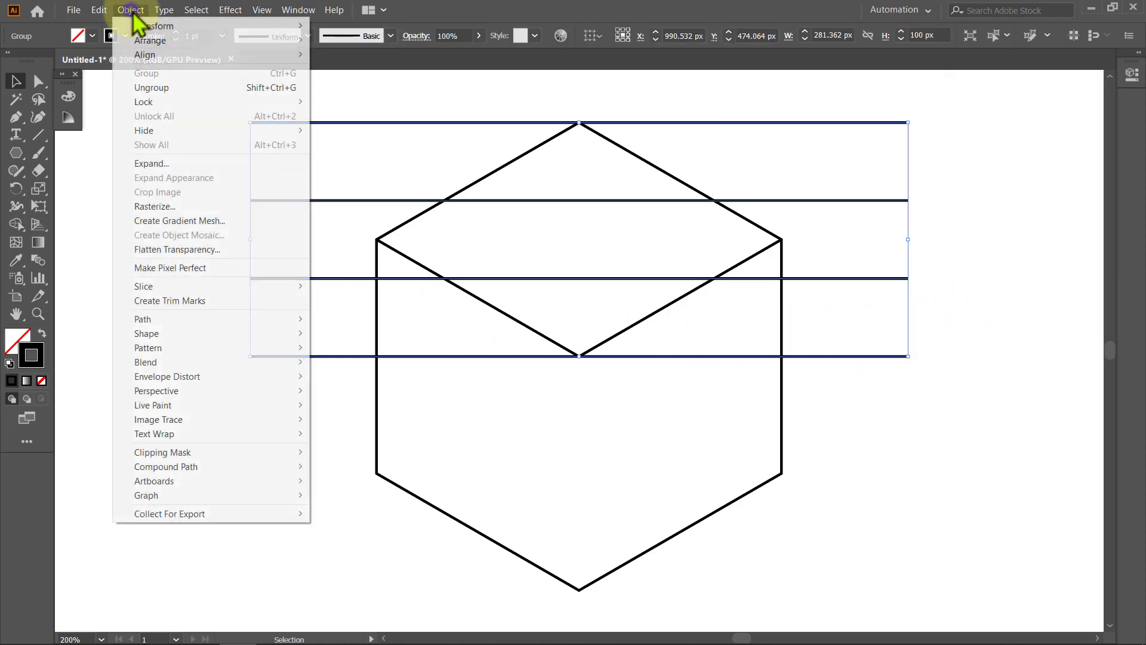
click(159, 88)
click(157, 116)
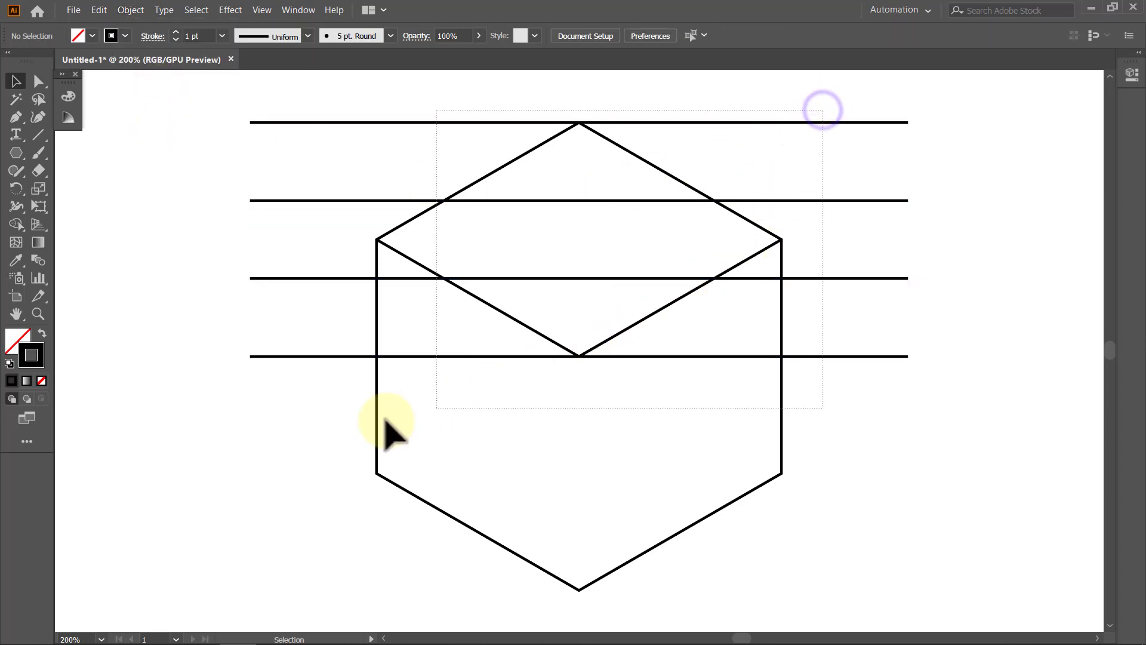
Use Shape Builder to fill the diamond's top triangle, middle band and lower triangle yellow.
key(ctrl+a)
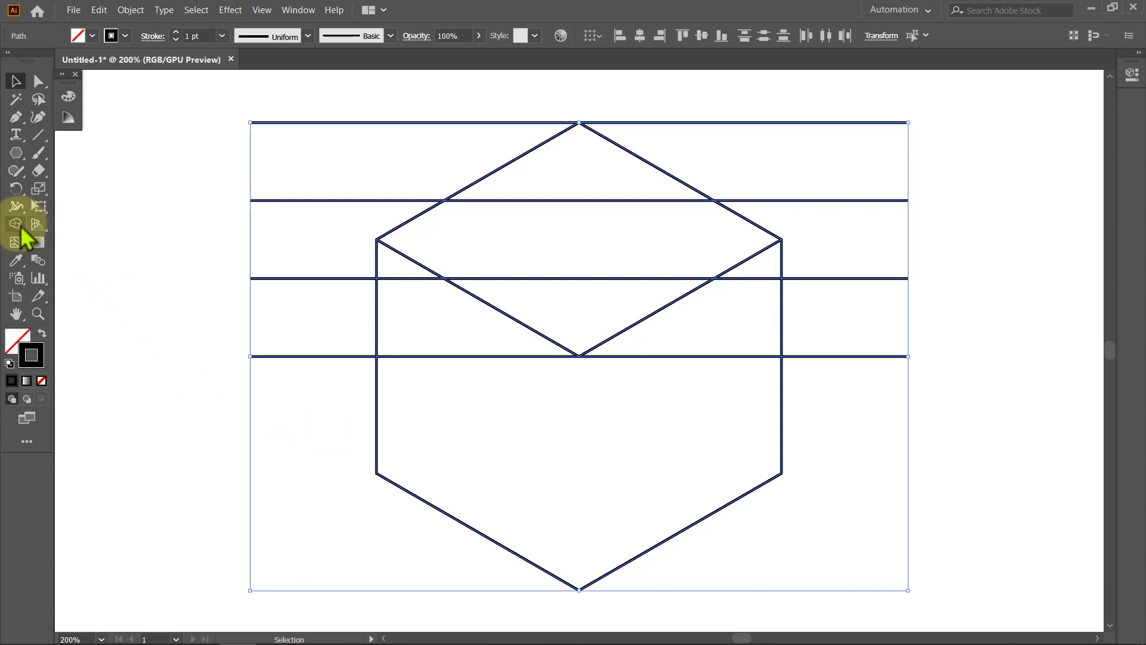
click(18, 225)
click(93, 36)
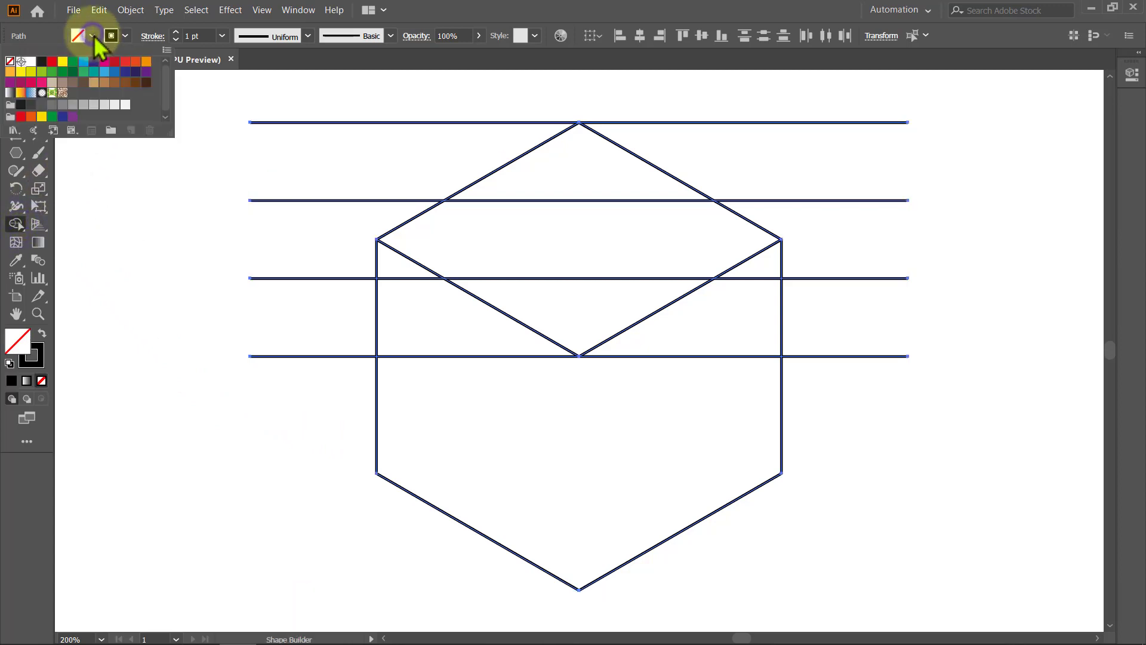
click(63, 62)
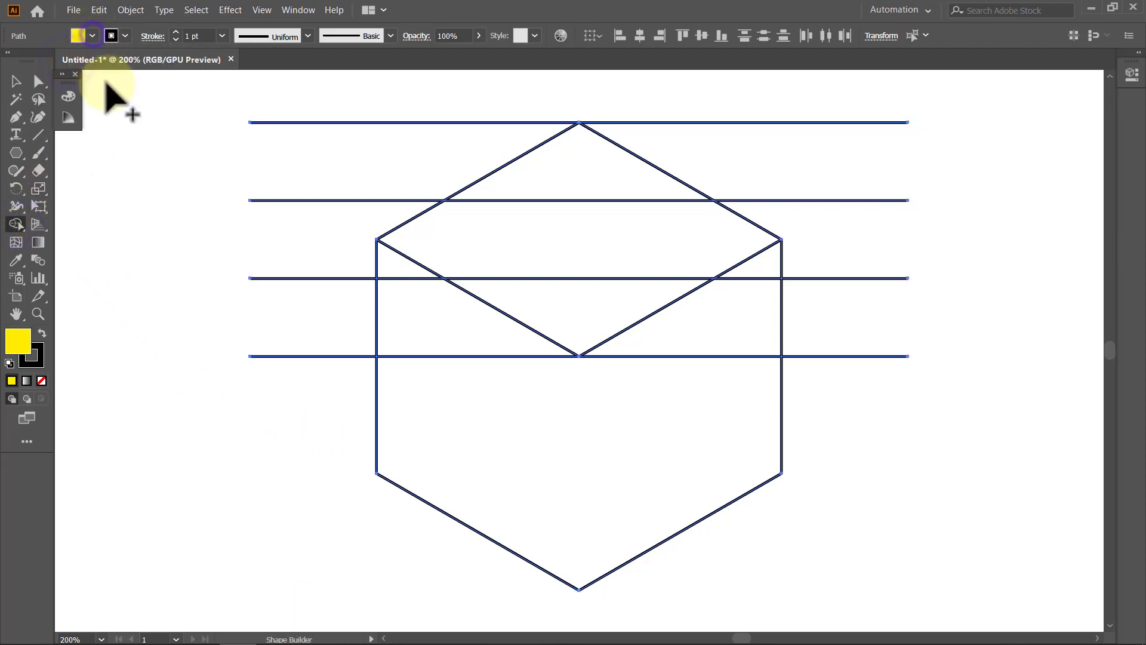
click(563, 191)
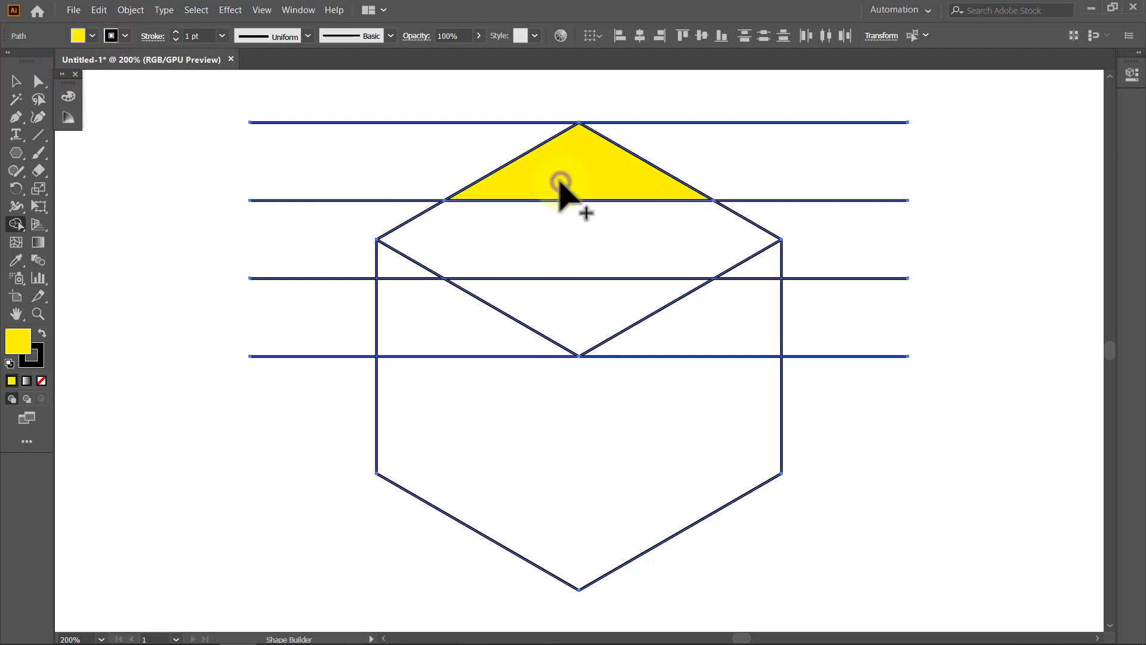
click(584, 240)
click(576, 304)
key(v)
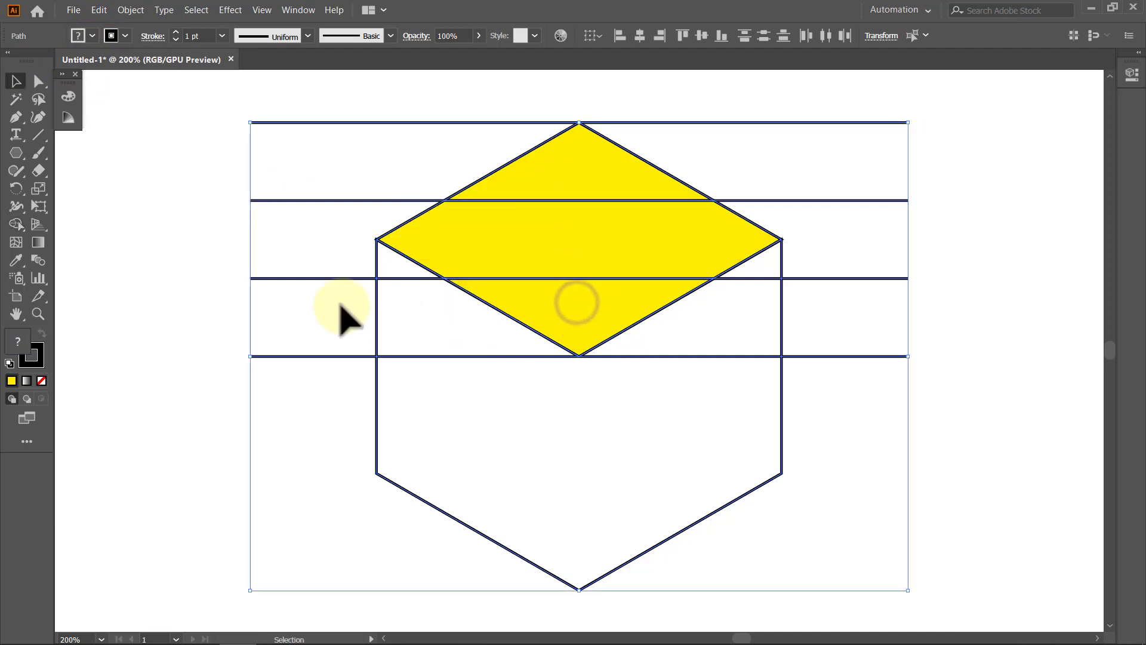
click(160, 254)
Select the three yellow pieces and hide them.
click(576, 182)
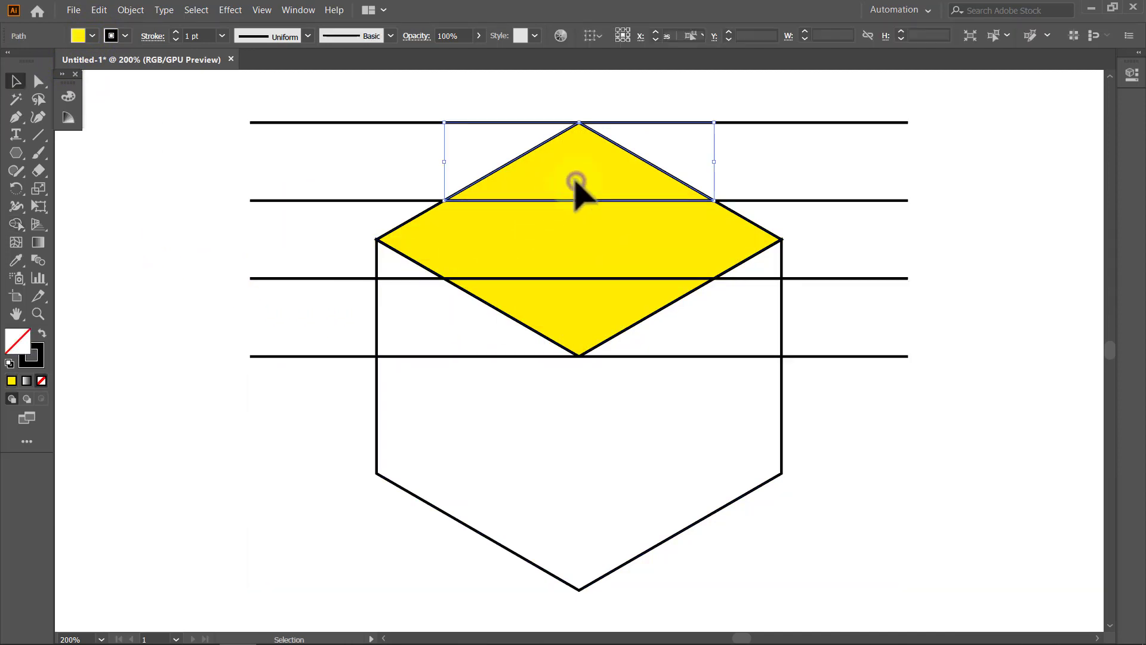
shift+click(577, 235)
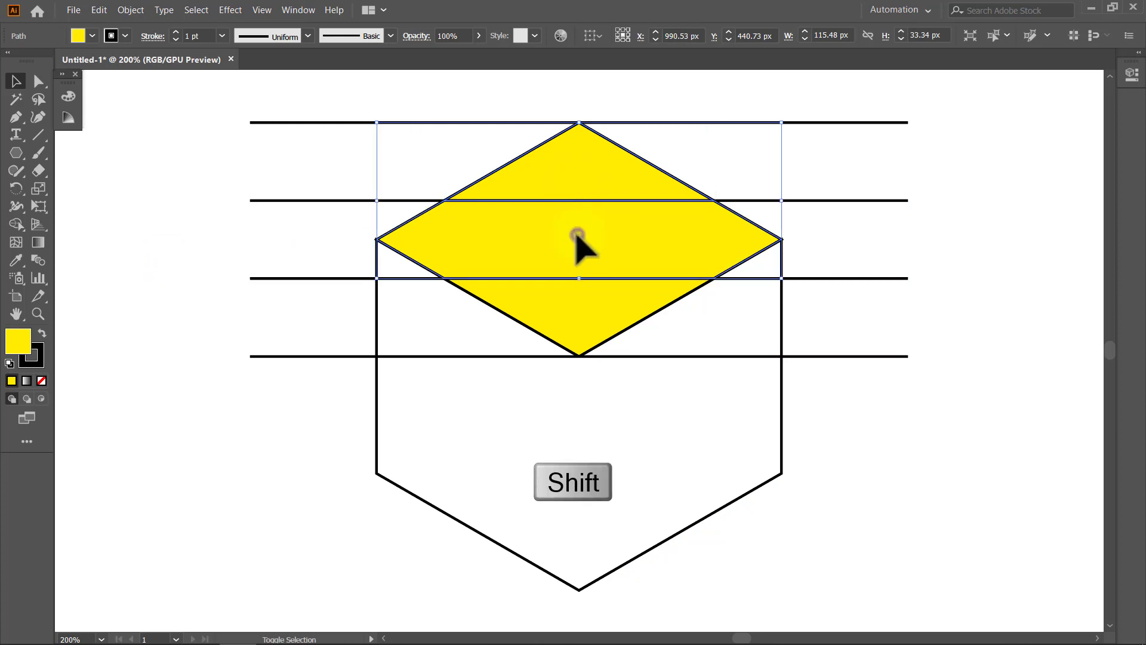
shift+click(566, 312)
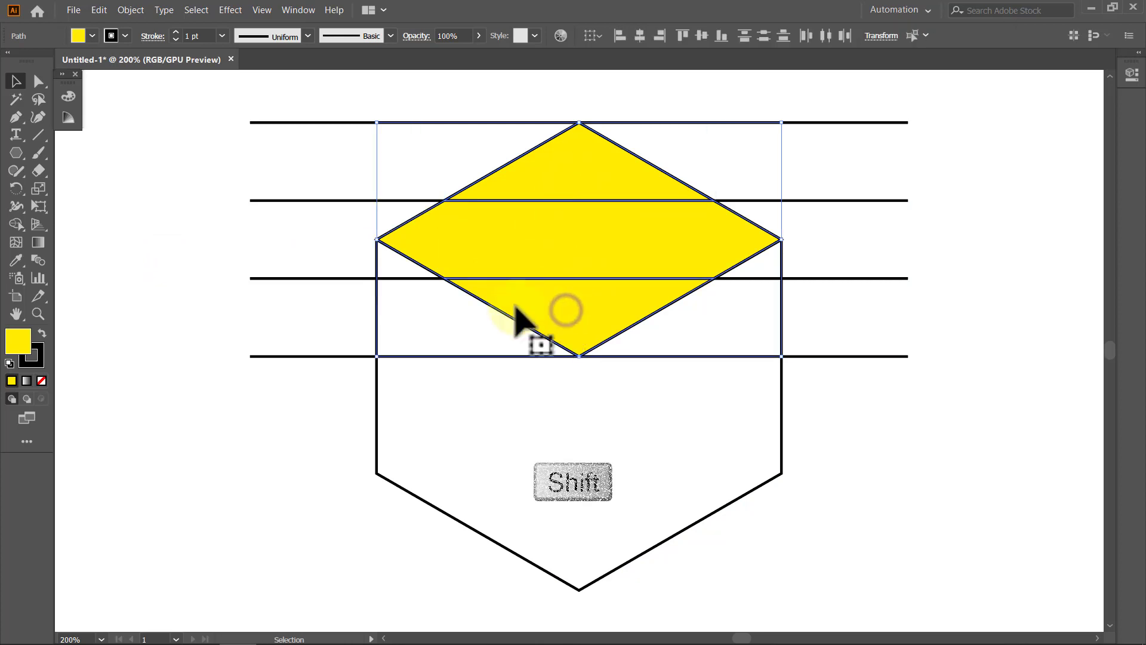
click(131, 10)
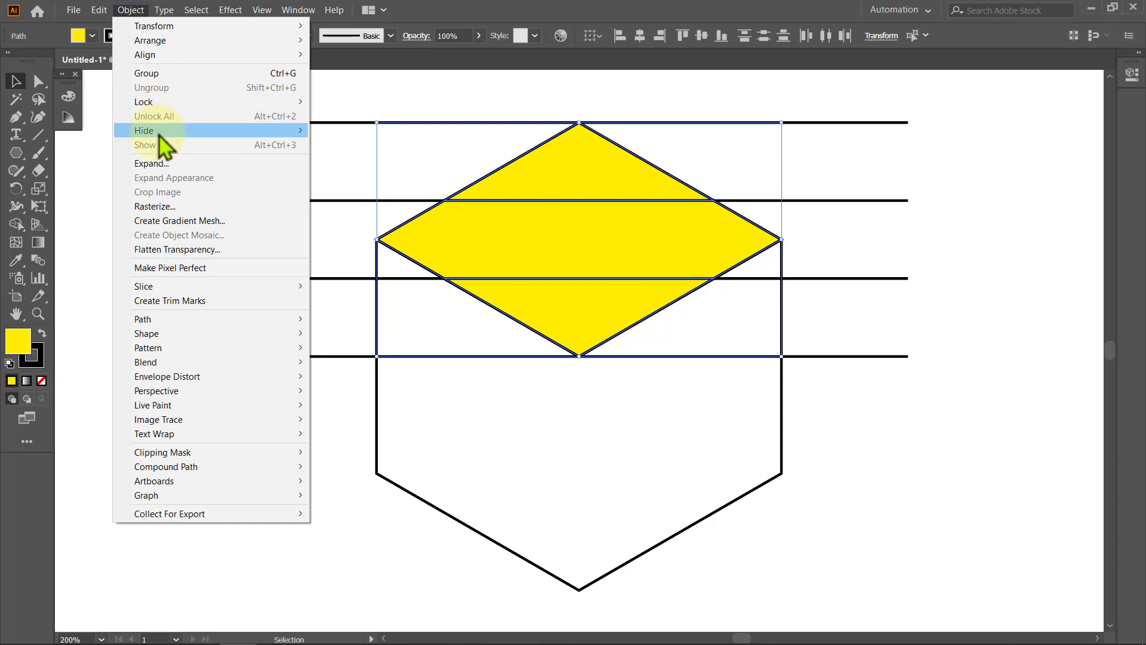
mouse_move(215, 131)
click(338, 136)
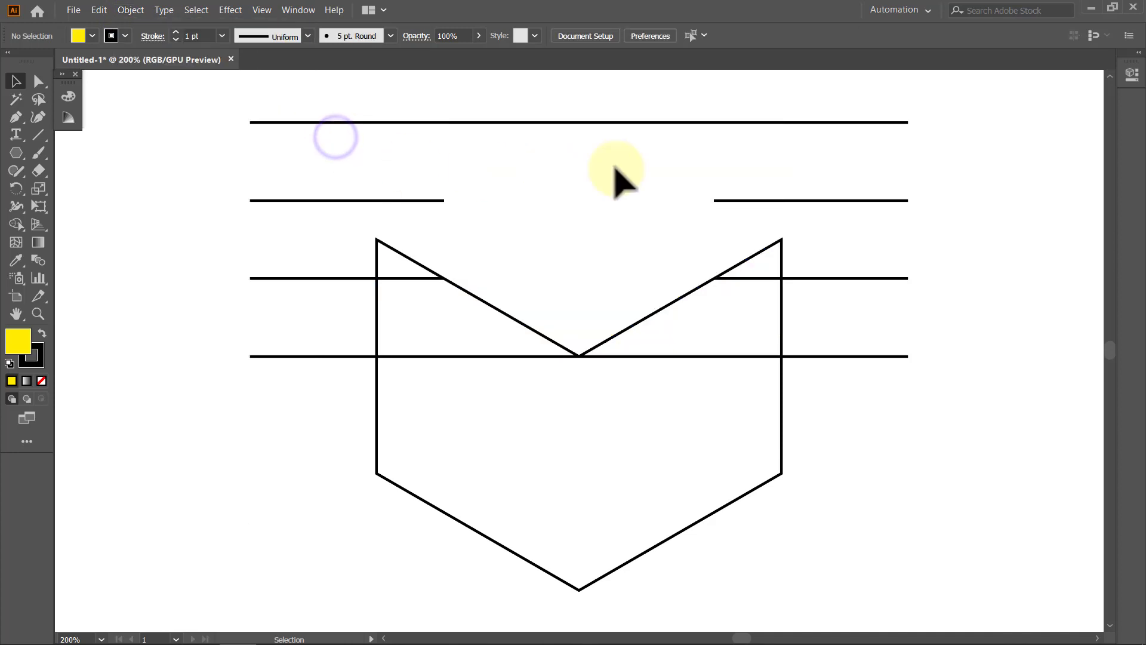
Delete the leftover lines and hexagon, then show the yellow pieces again.
mouse_move(831, 90)
mouse_down()
mouse_move(595, 309)
mouse_move(338, 509)
mouse_up()
key(Delete)
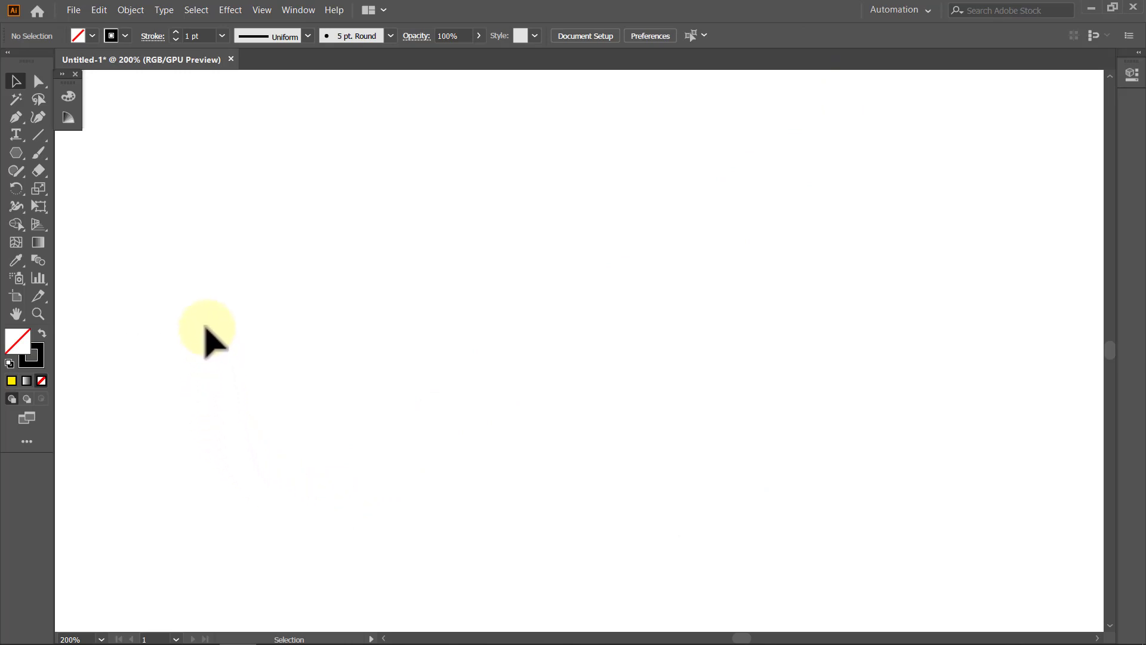
click(125, 12)
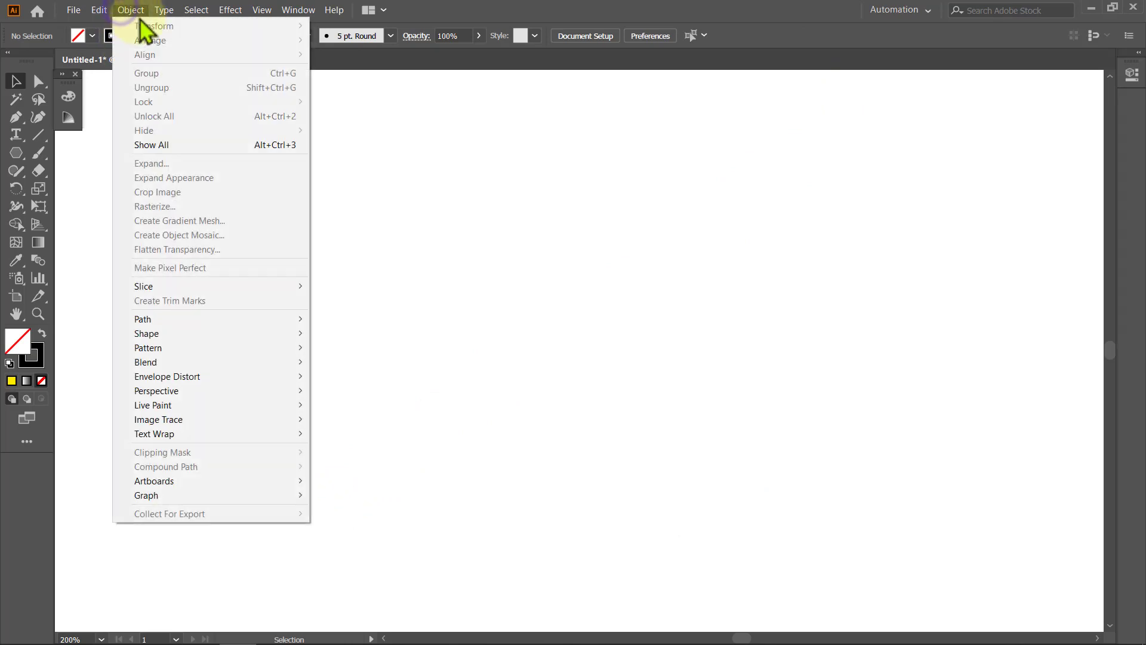
click(165, 145)
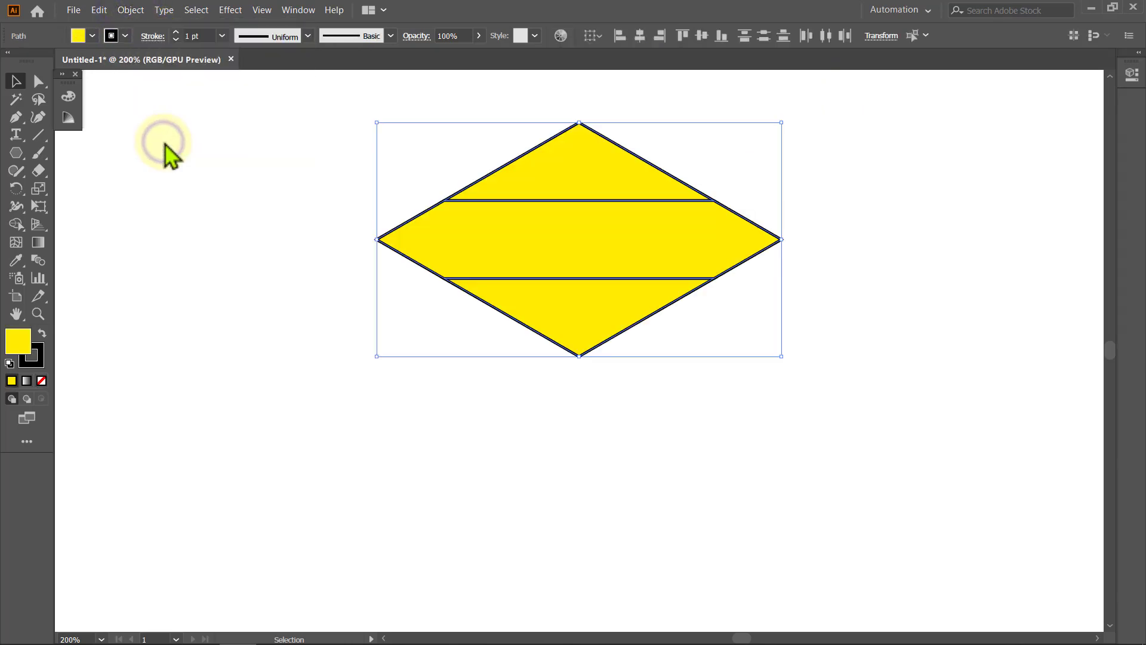
Set the rotation pivot on the diamond's bottom point.
click(153, 37)
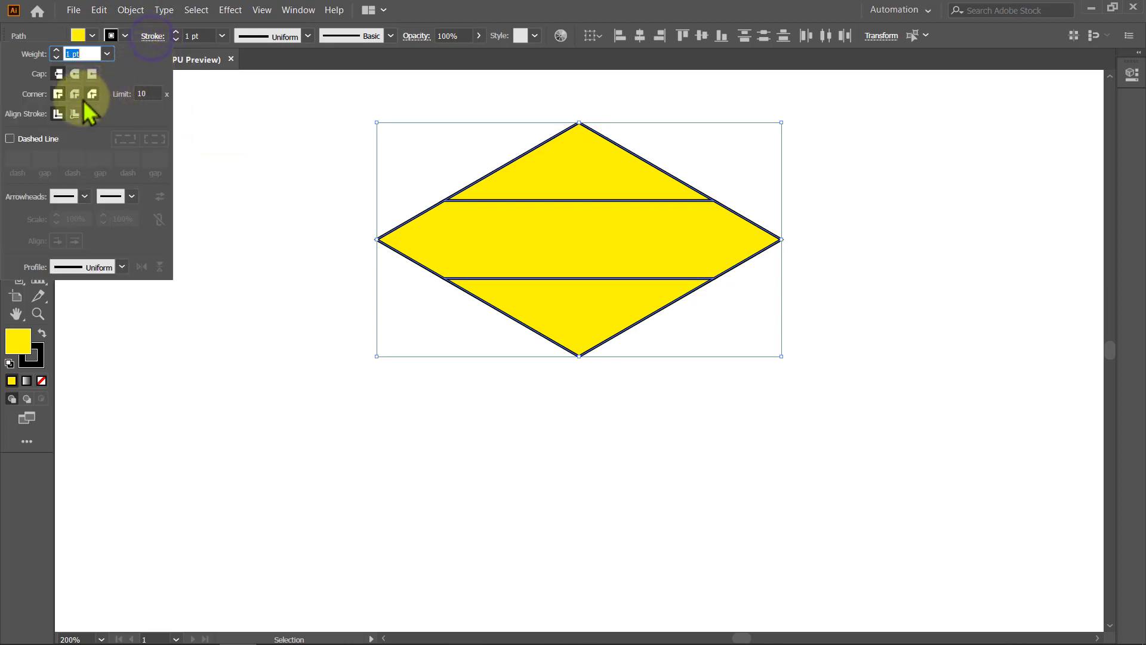
click(151, 37)
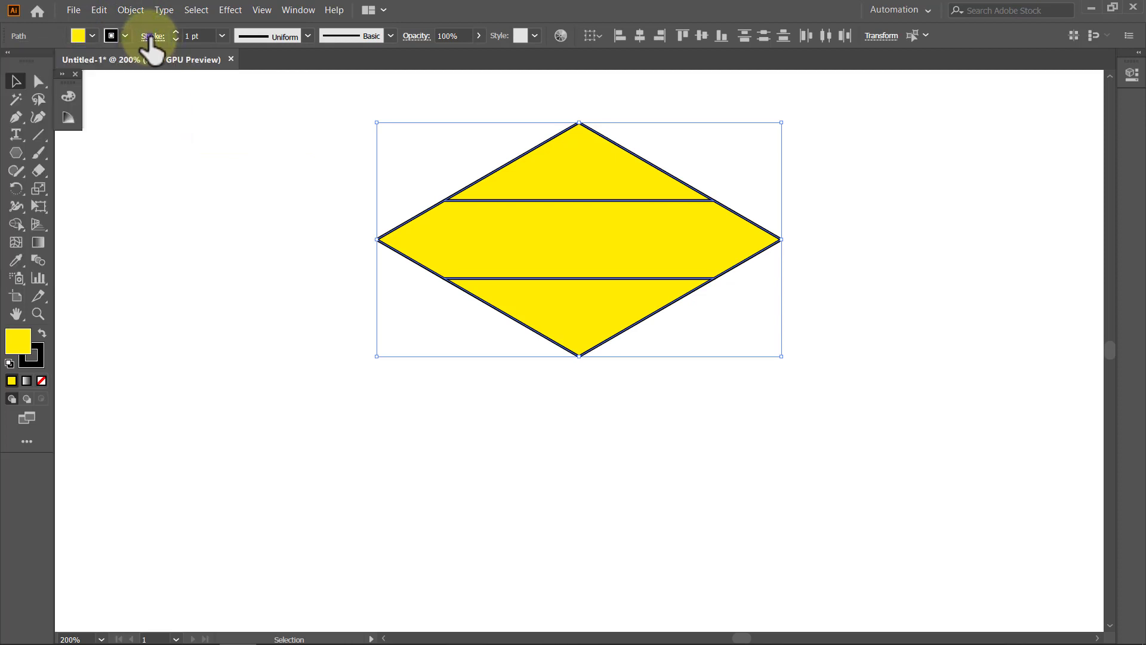
click(18, 189)
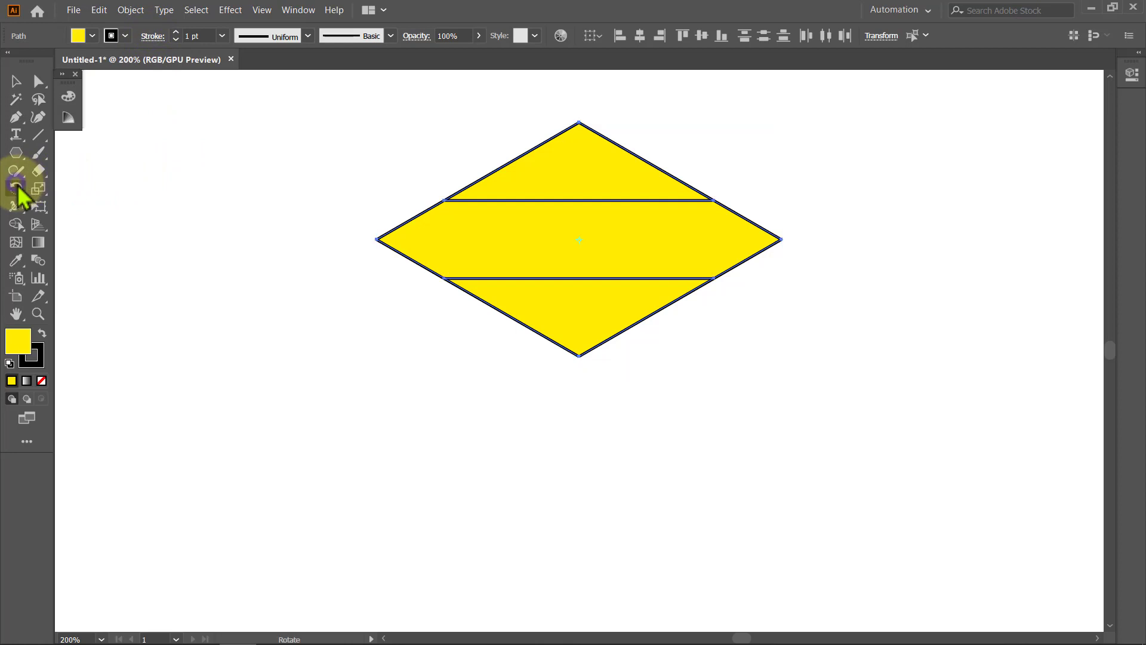
key(alt)
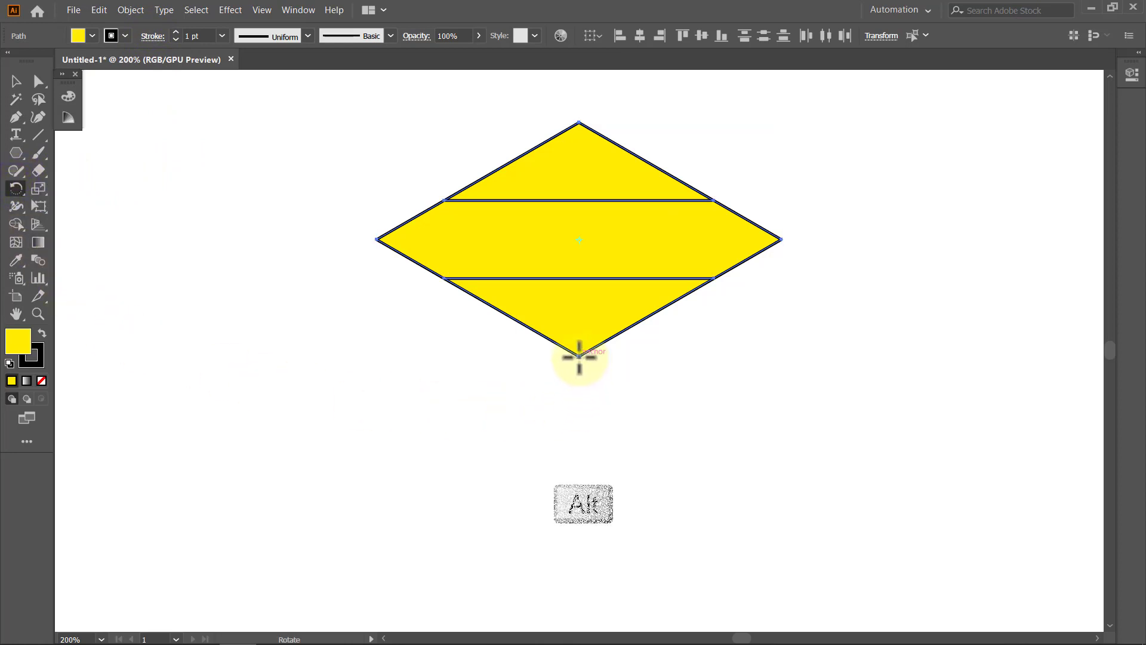
alt+click(579, 356)
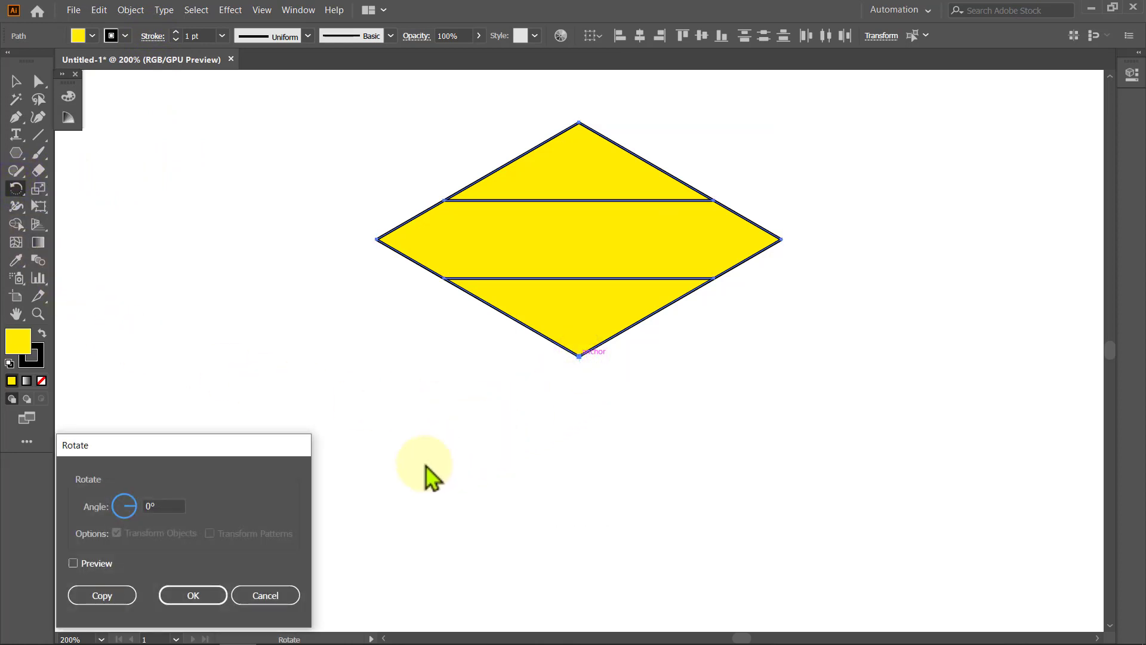
Make a 120° rotated copy of the diamond and repeat it for the third face.
double_click(154, 506)
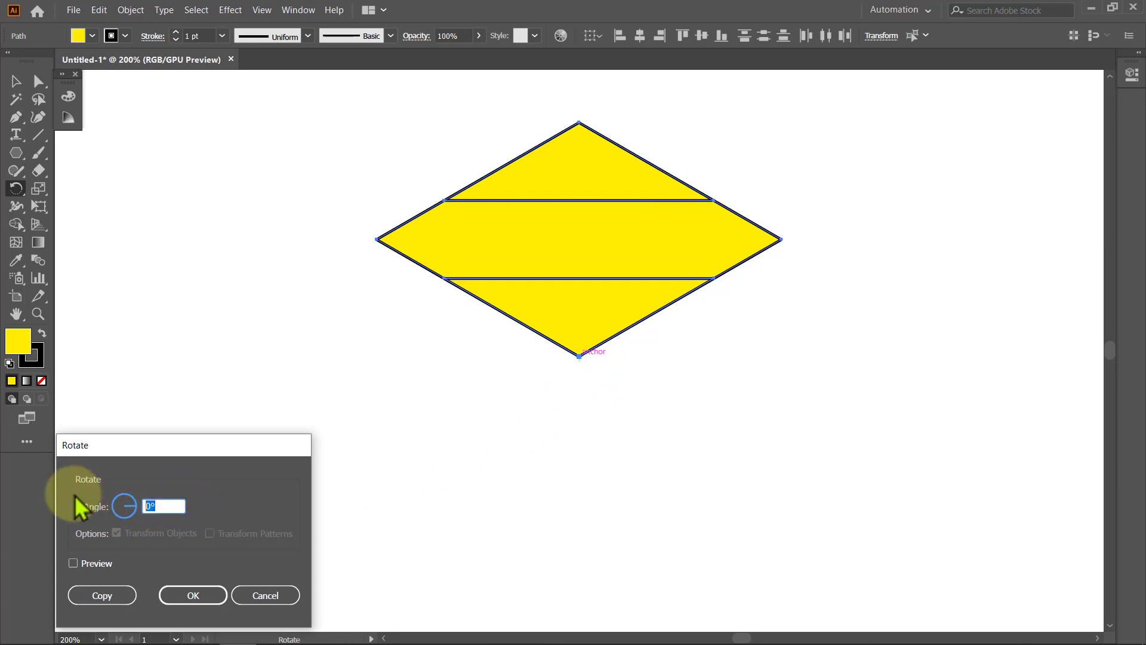
text(120)
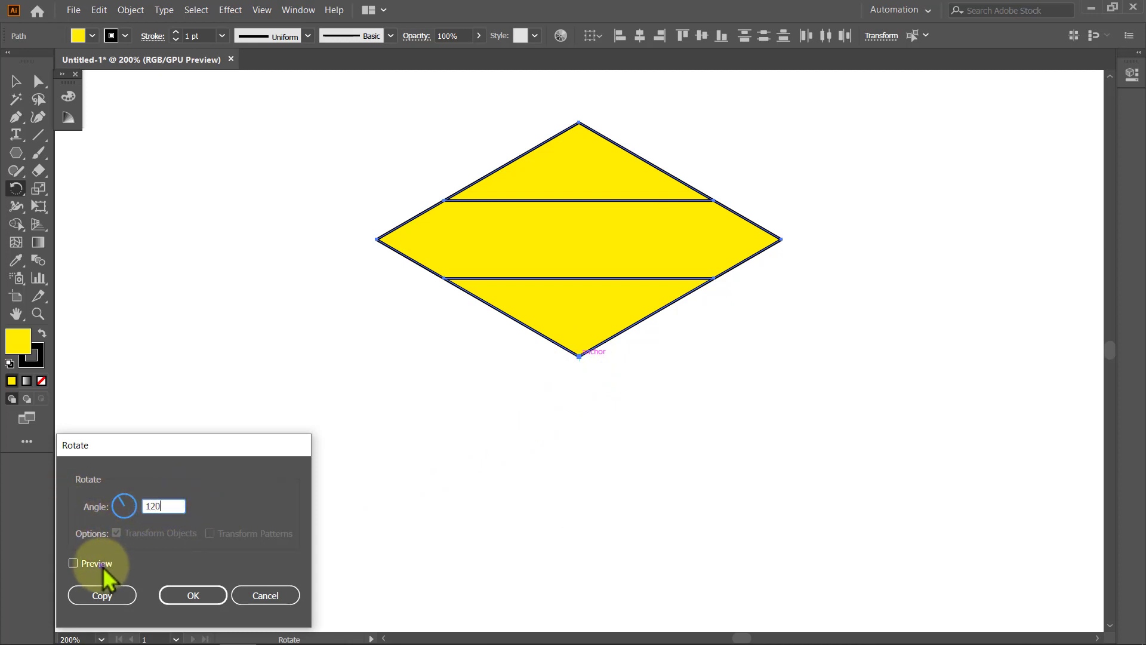
click(102, 564)
click(103, 595)
key(ctrl+d)
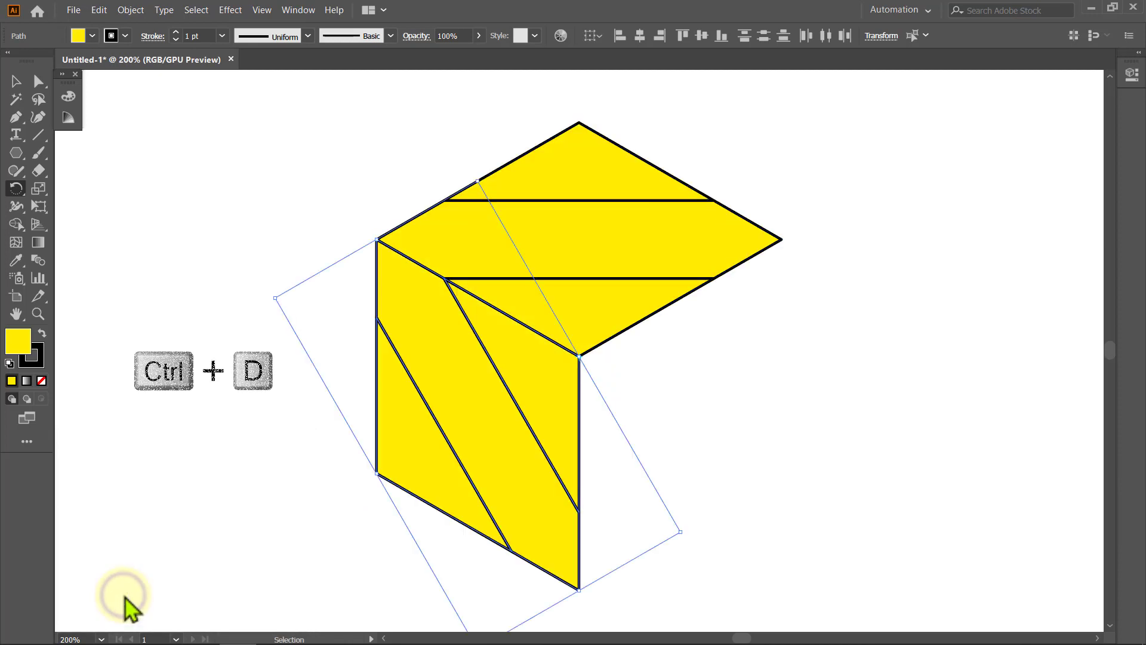
key(ctrl+d)
Remove the fill from all the cube's paths.
key(v)
click(124, 597)
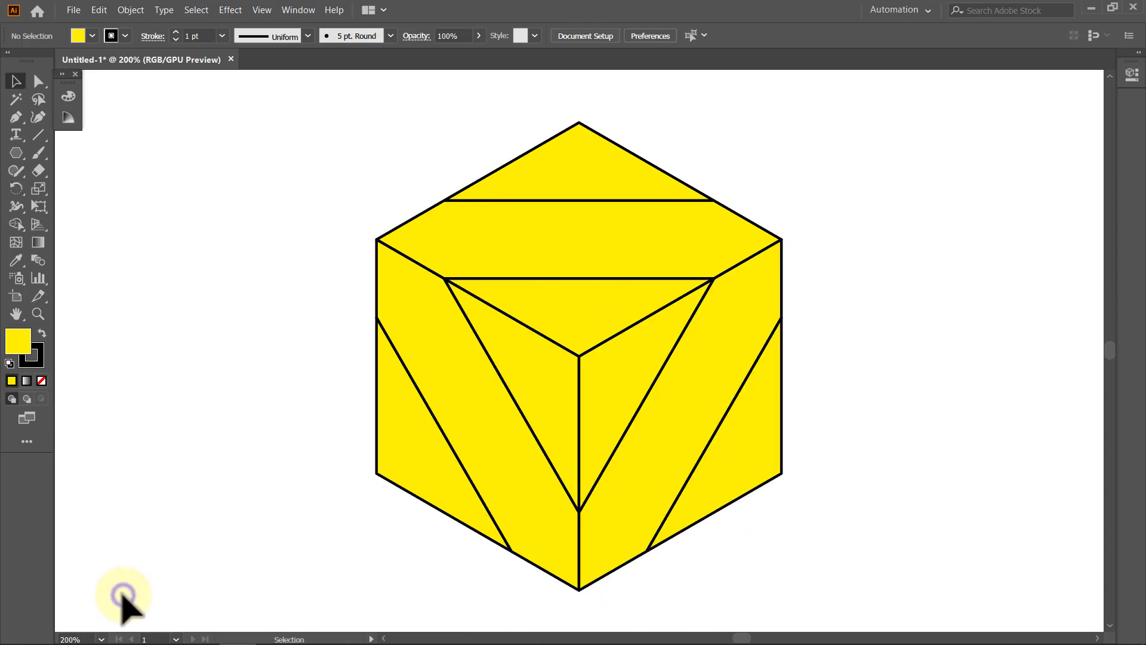
key(ctrl+a)
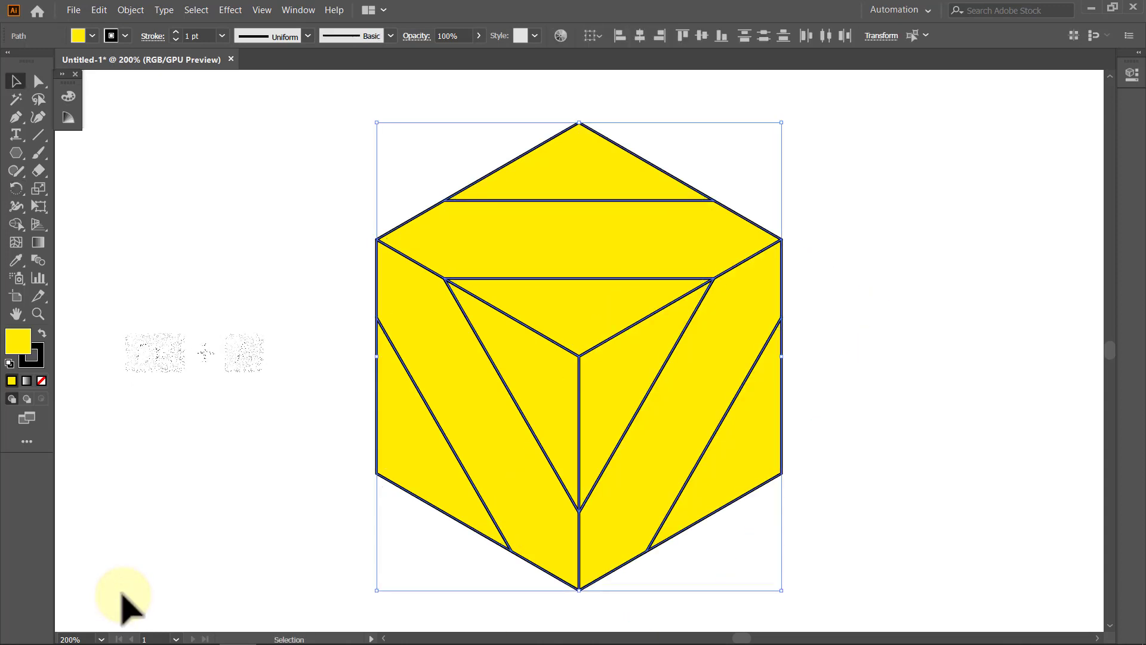
click(92, 35)
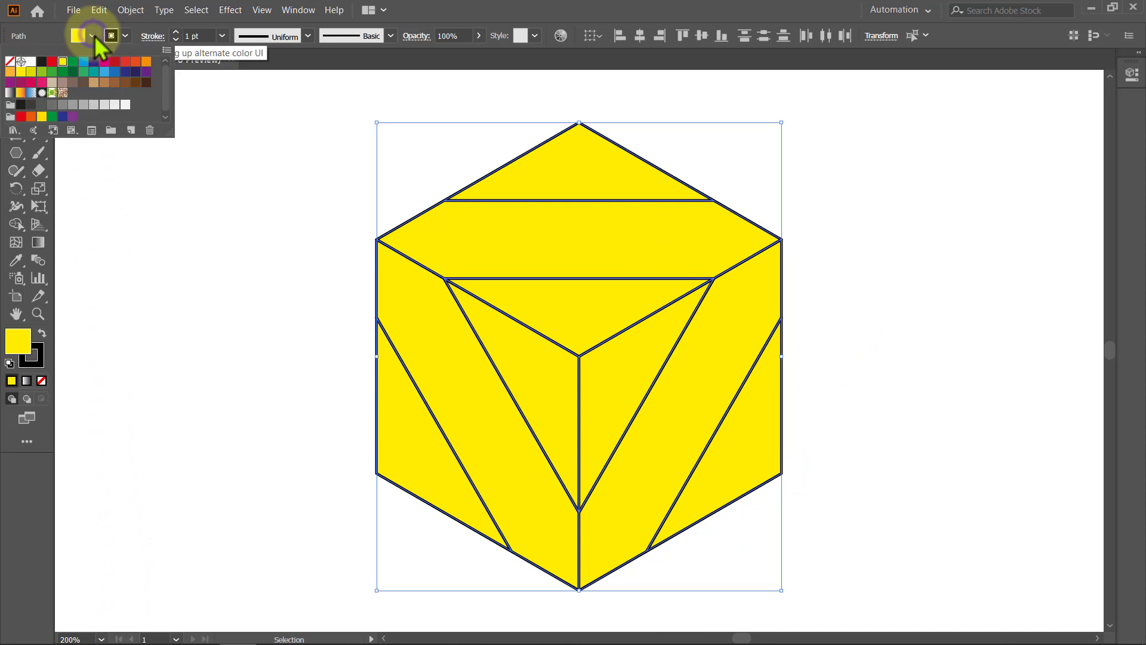
click(10, 61)
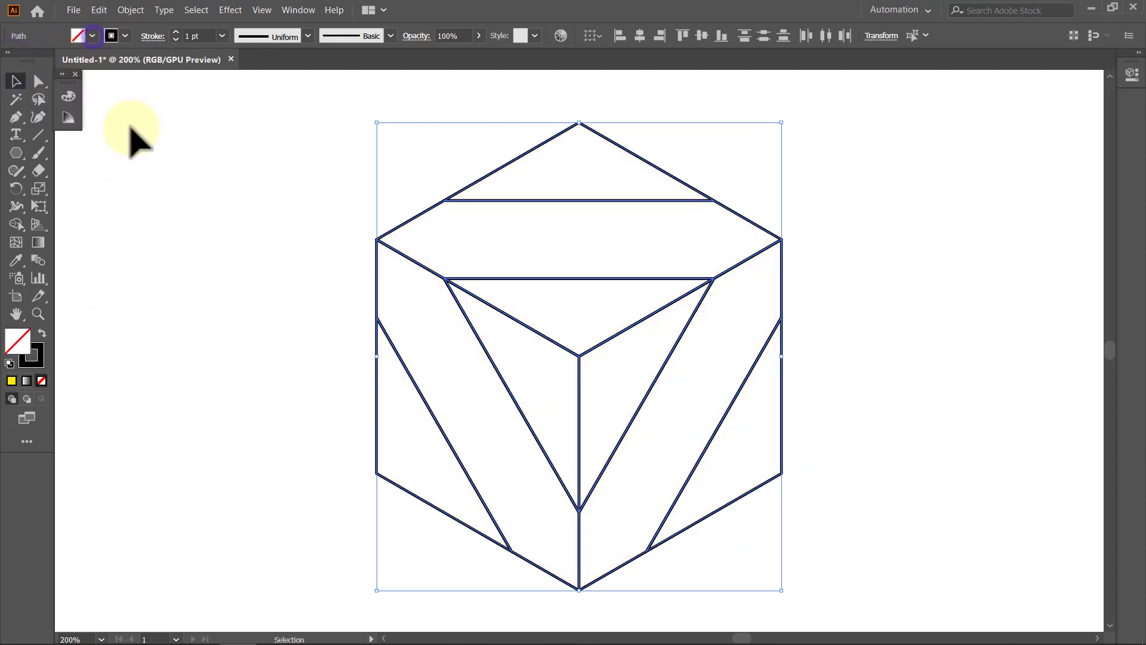
click(131, 129)
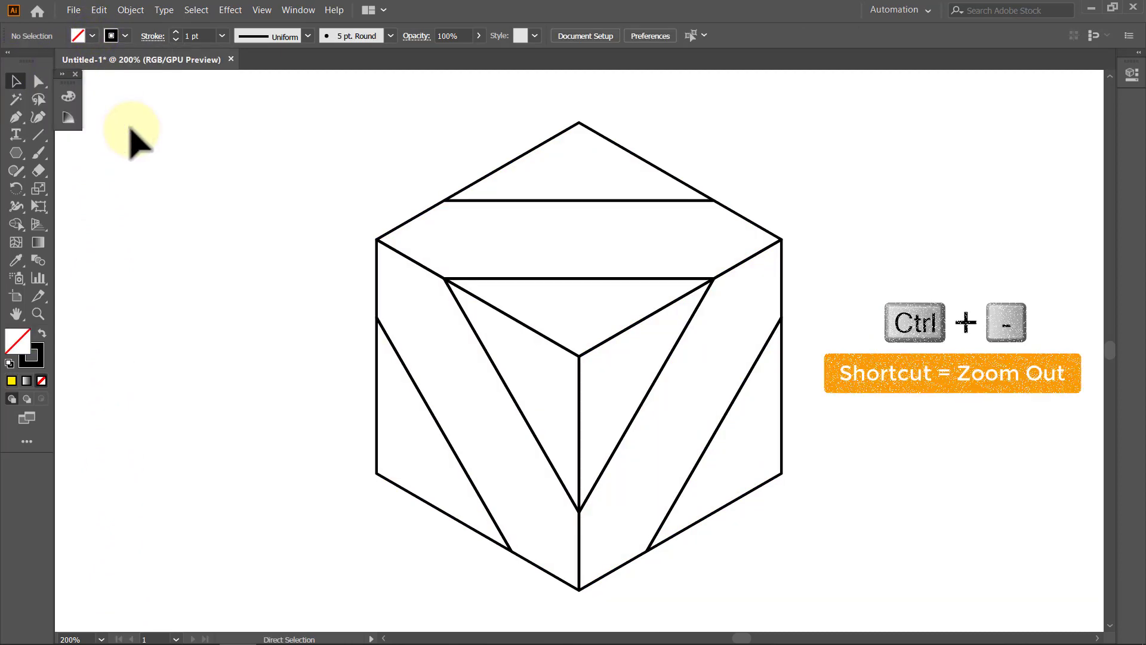
Copy the cube down and right so it touches the first cube's bottom point.
key(ctrl+minus)
key(ctrl+minus)
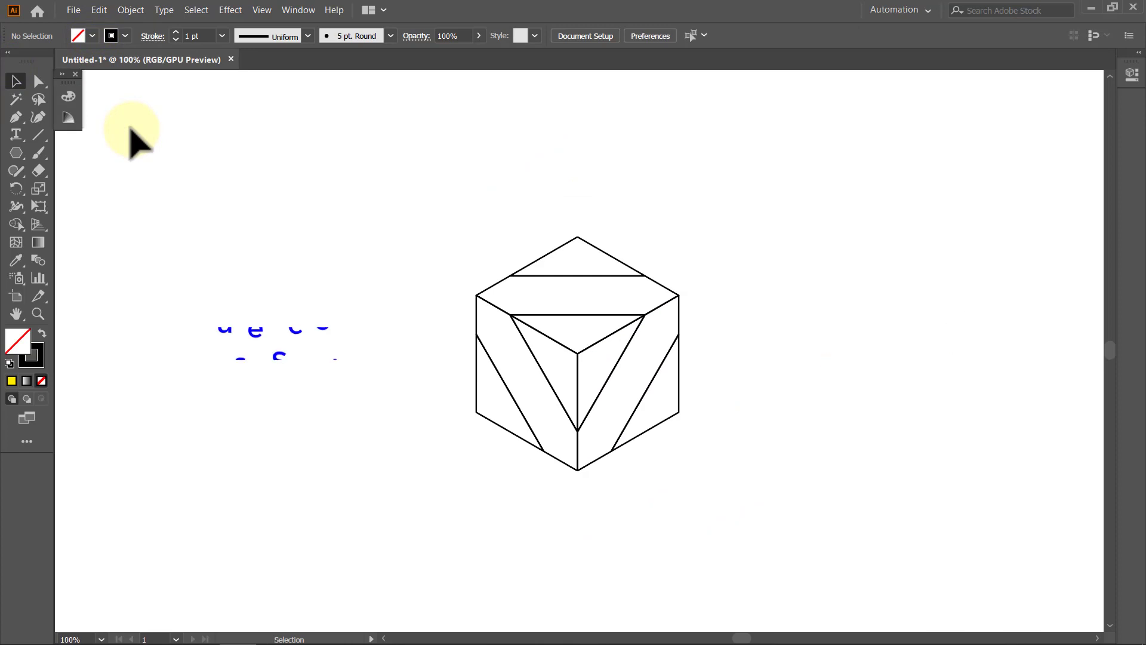
scroll(131, 128, down, 3)
scroll(132, 129, down, 2)
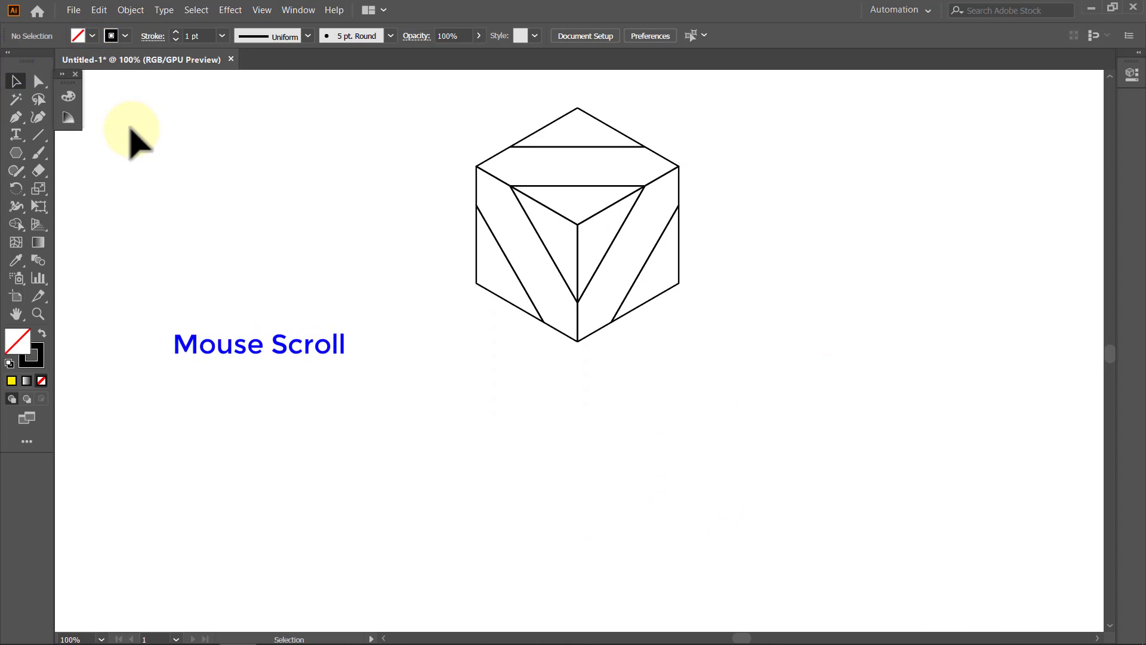
drag(686, 120, 469, 331)
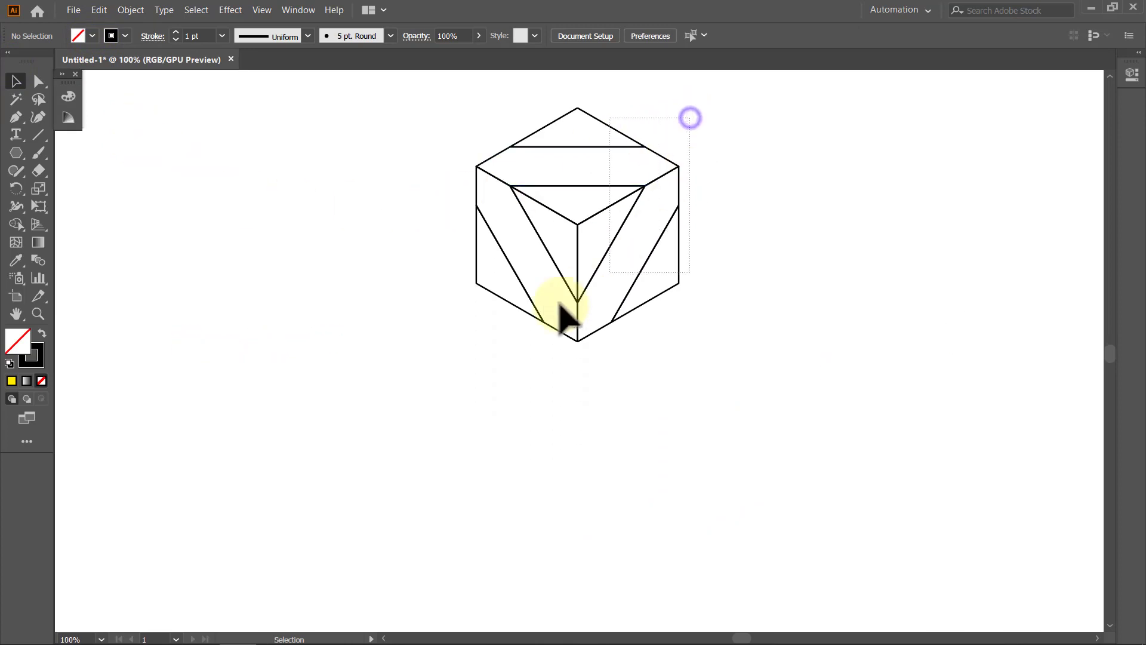
drag(476, 166, 578, 342)
click(366, 265)
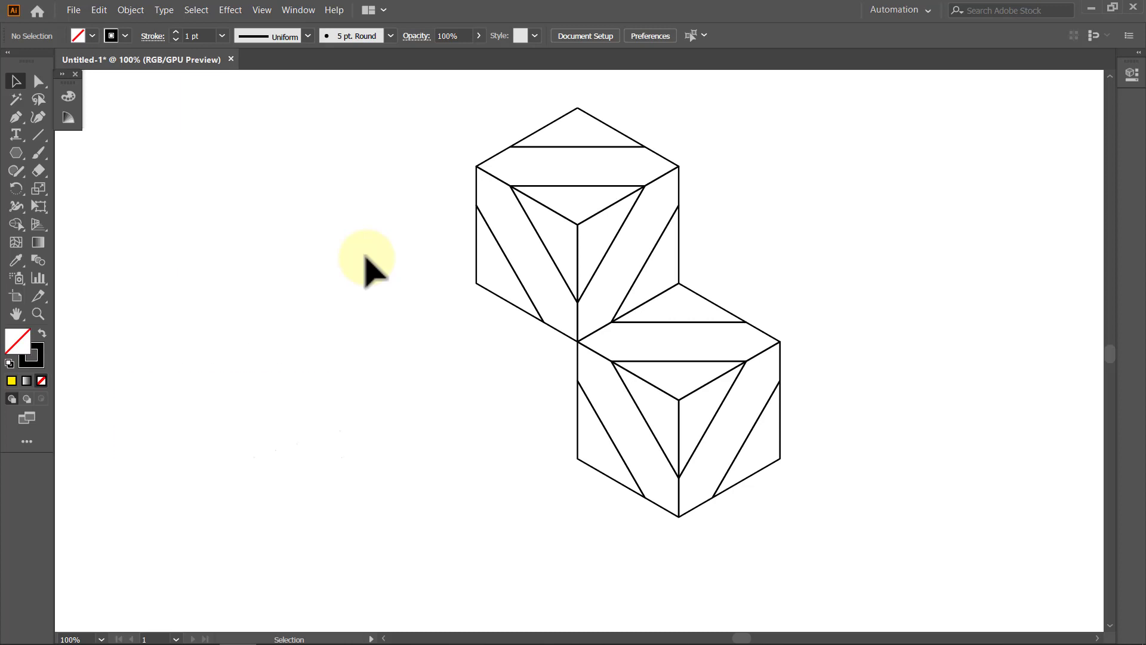
key(ctrl+0)
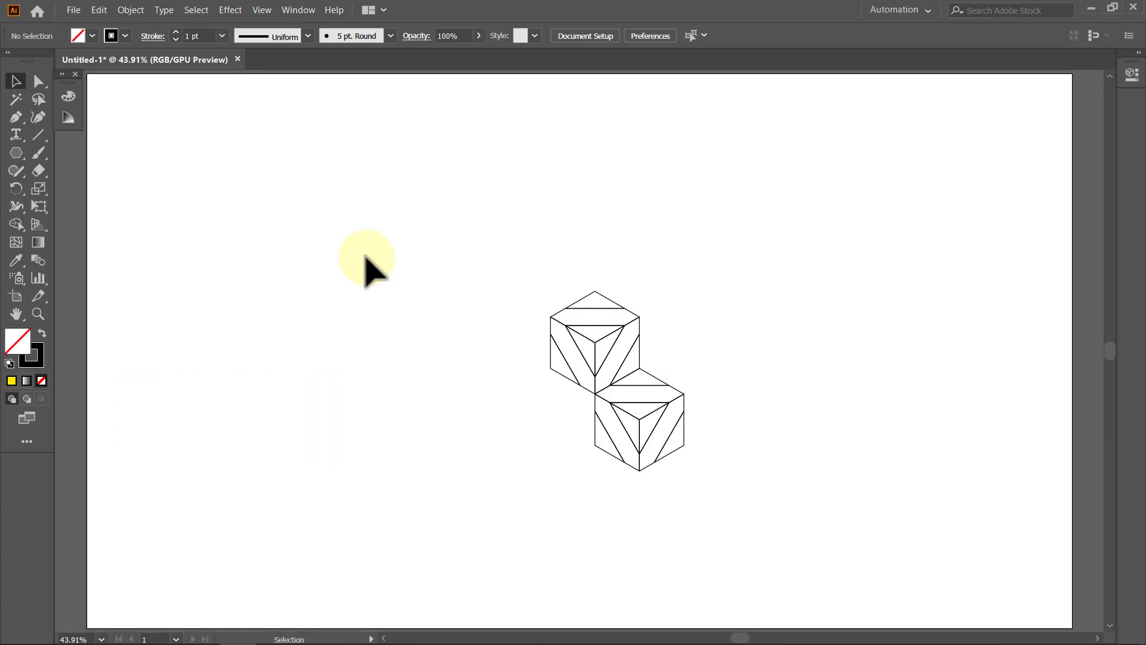
Move the two-cube pair above the artboard's top-left corner.
key(ctrl+minus)
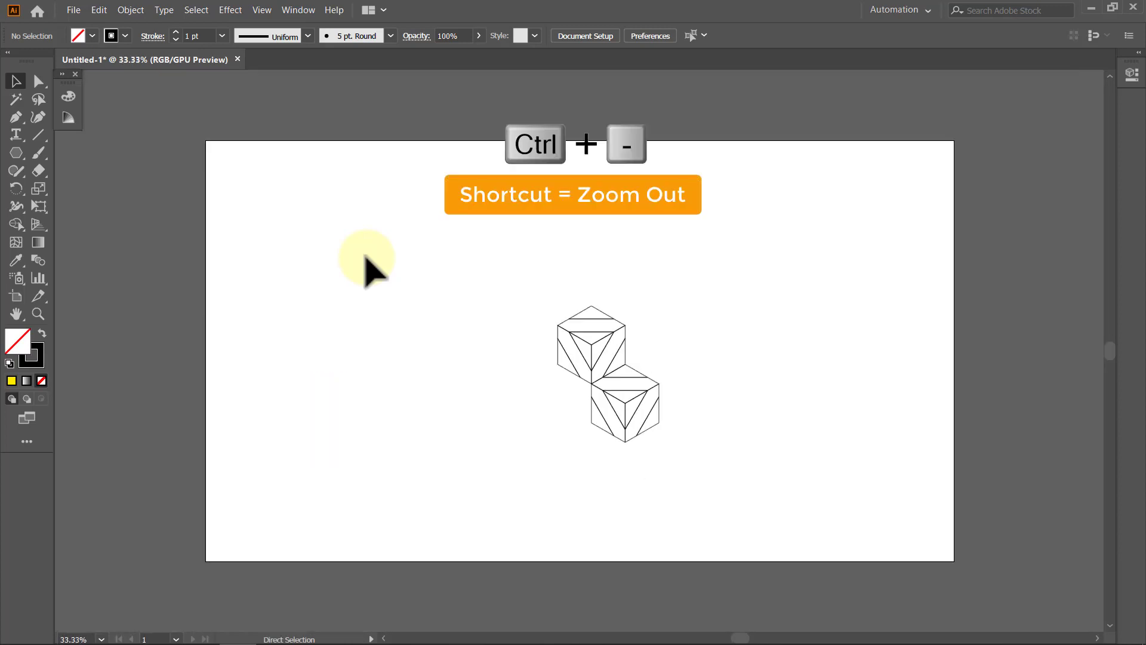
key(ctrl+minus)
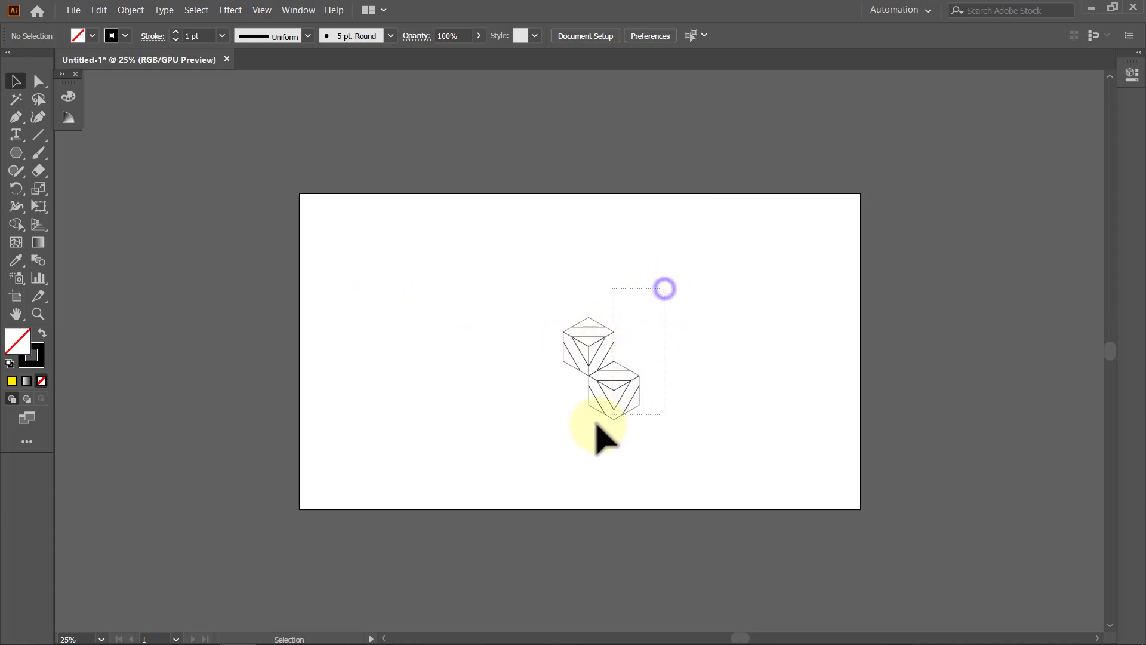
drag(597, 422, 535, 440)
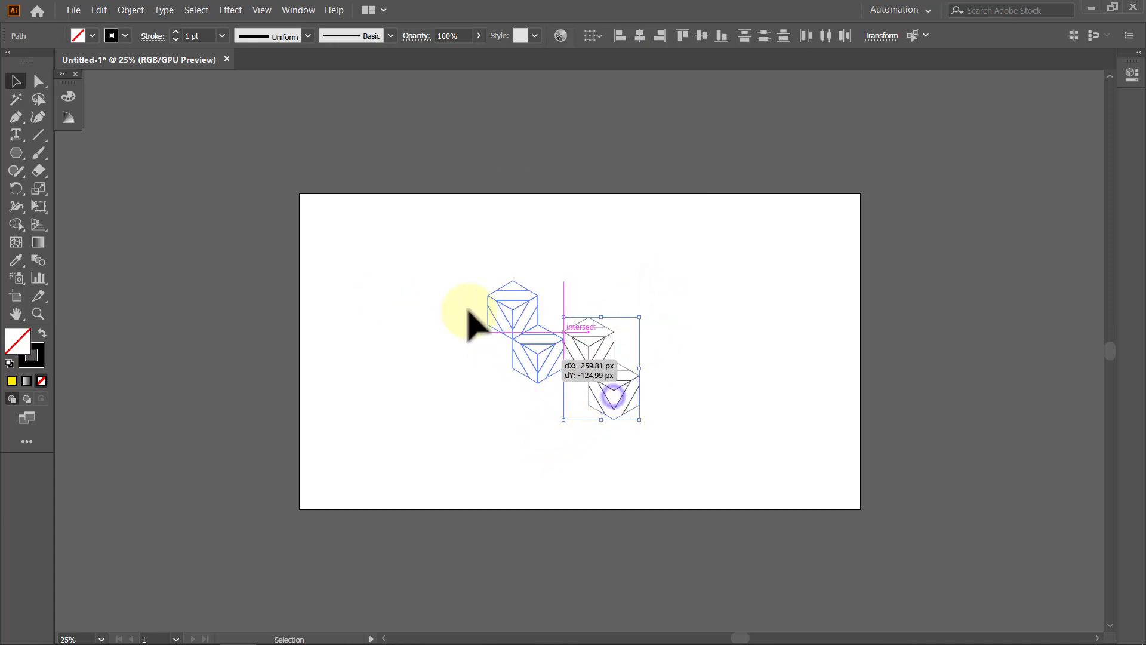
mouse_move(610, 396)
mouse_down()
mouse_move(236, 217)
mouse_move(244, 162)
mouse_move(283, 176)
mouse_up()
Repeat the cube pair four times with Ctrl+D to extend the row.
key(ctrl+d)
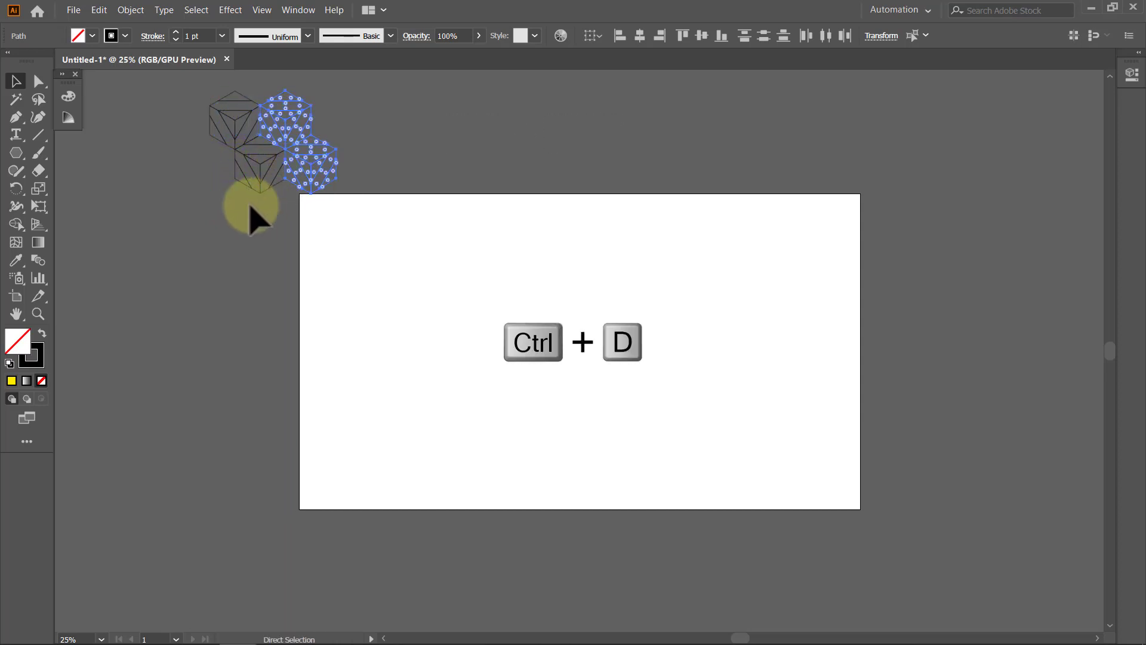
key(ctrl+d)
key(ctrl+d)
key(ctrl+d)
key(ctrl+d)
key(ctrl+d)
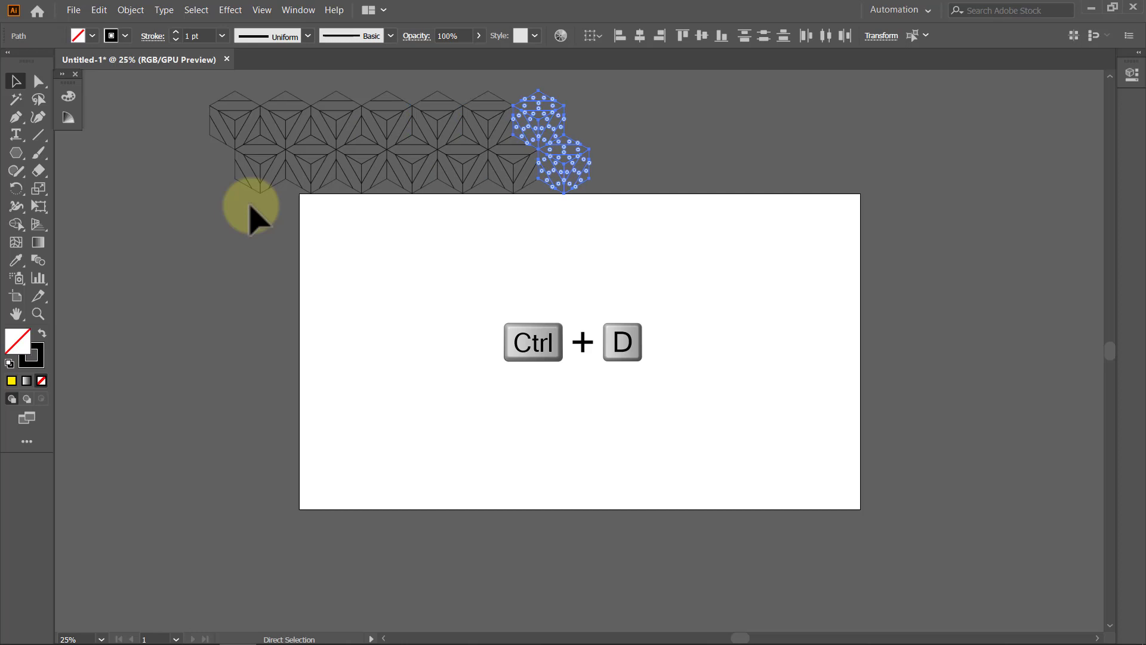
key(ctrl+d)
key(ctrl+d)
key(ctrl+d)
key(ctrl+d)
key(ctrl+d)
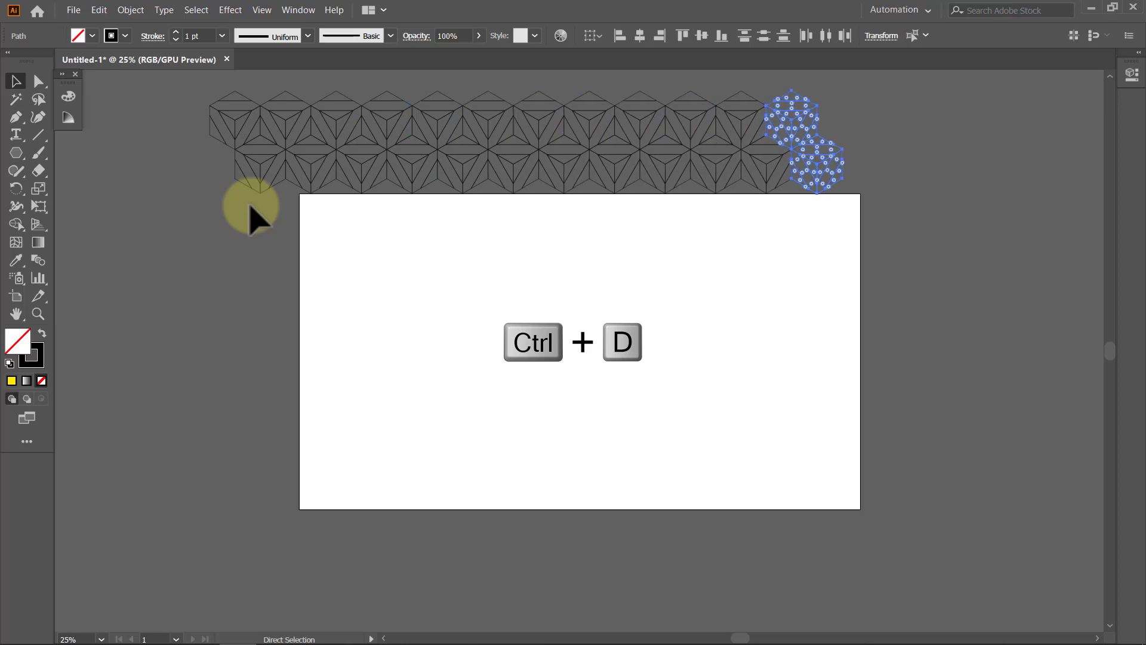
key(ctrl+d)
key(ctrl+d)
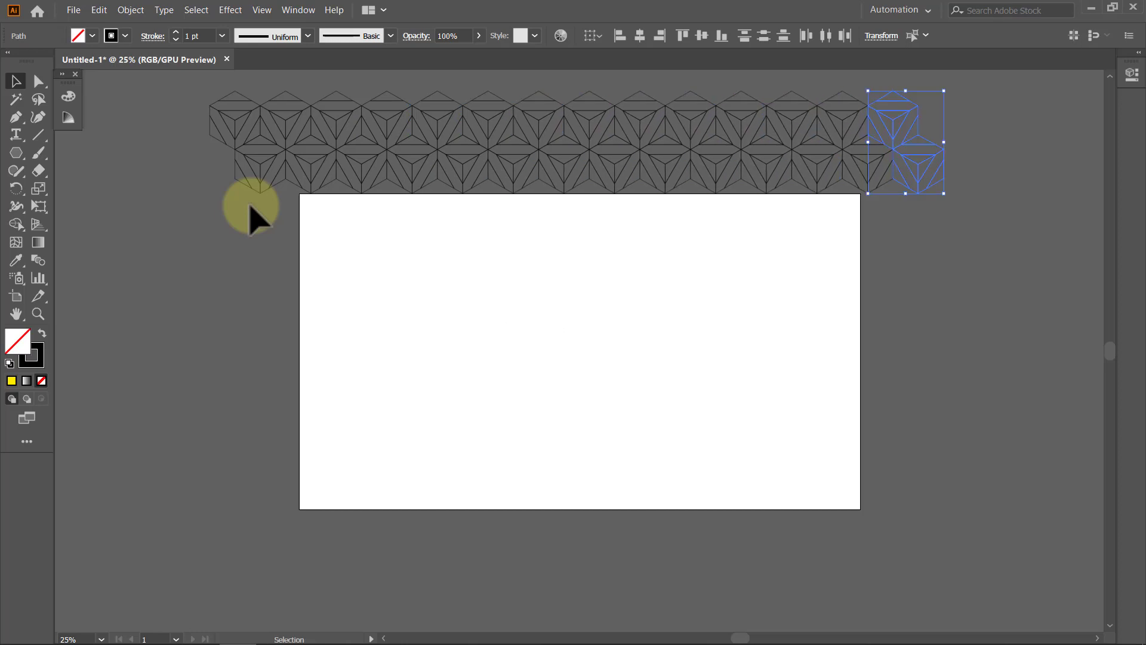
Copy the cube row downward and repeat it with Ctrl+D until rows tile the artboard.
click(251, 206)
key(ctrl+a)
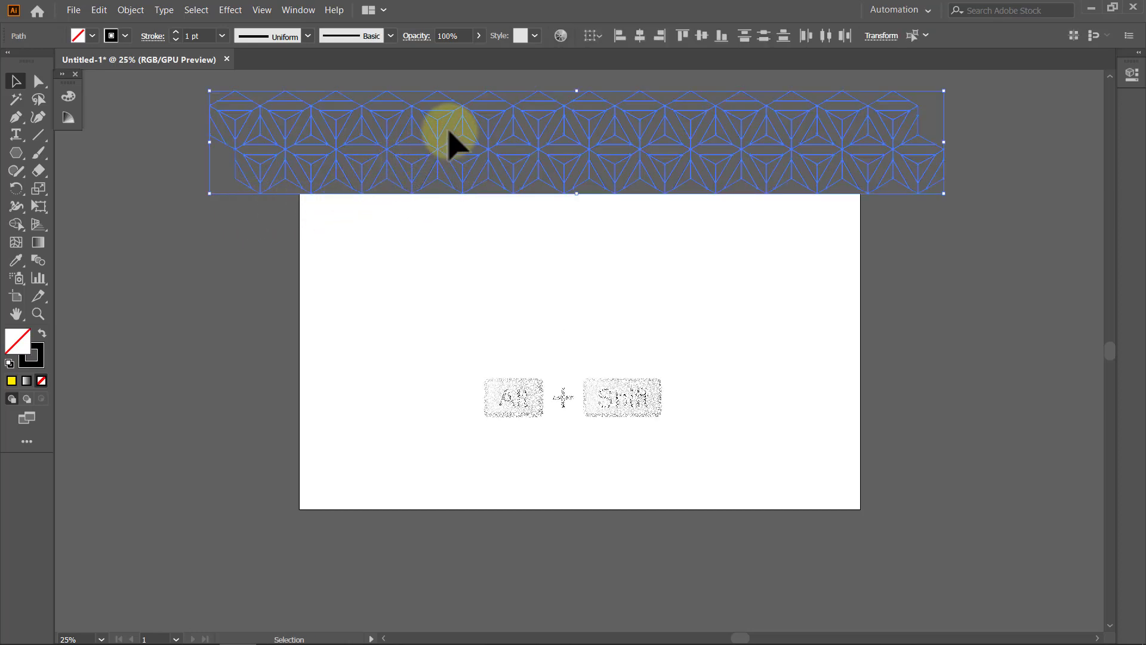
drag(445, 135, 438, 212)
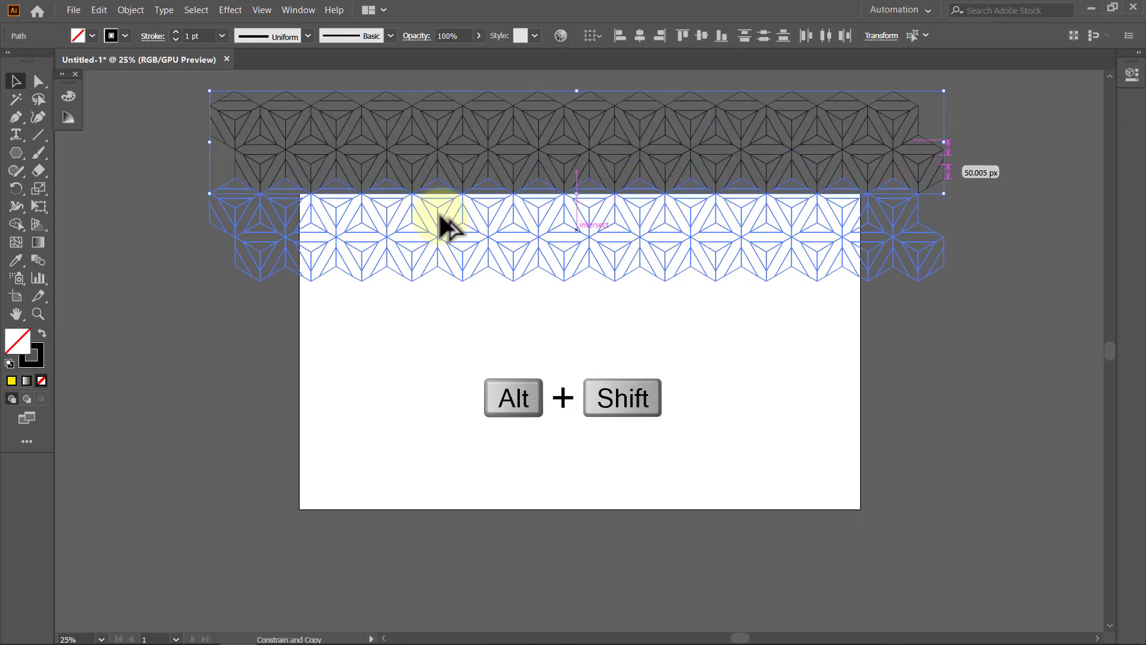
key(ctrl+d)
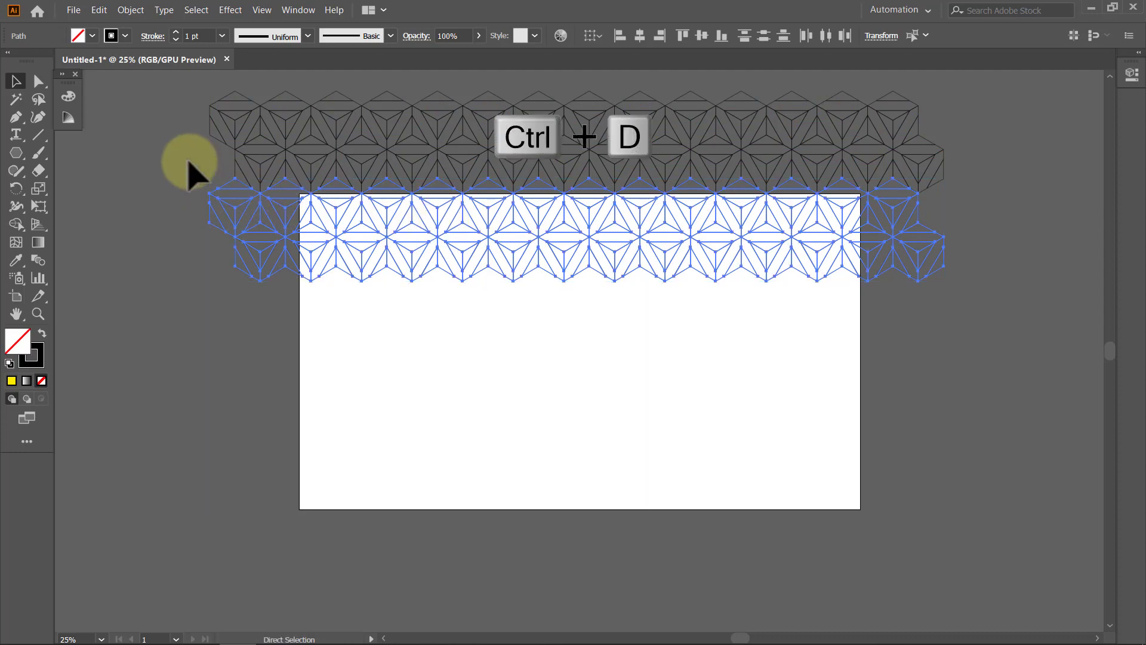
key(ctrl+d)
key(ctrl+d)
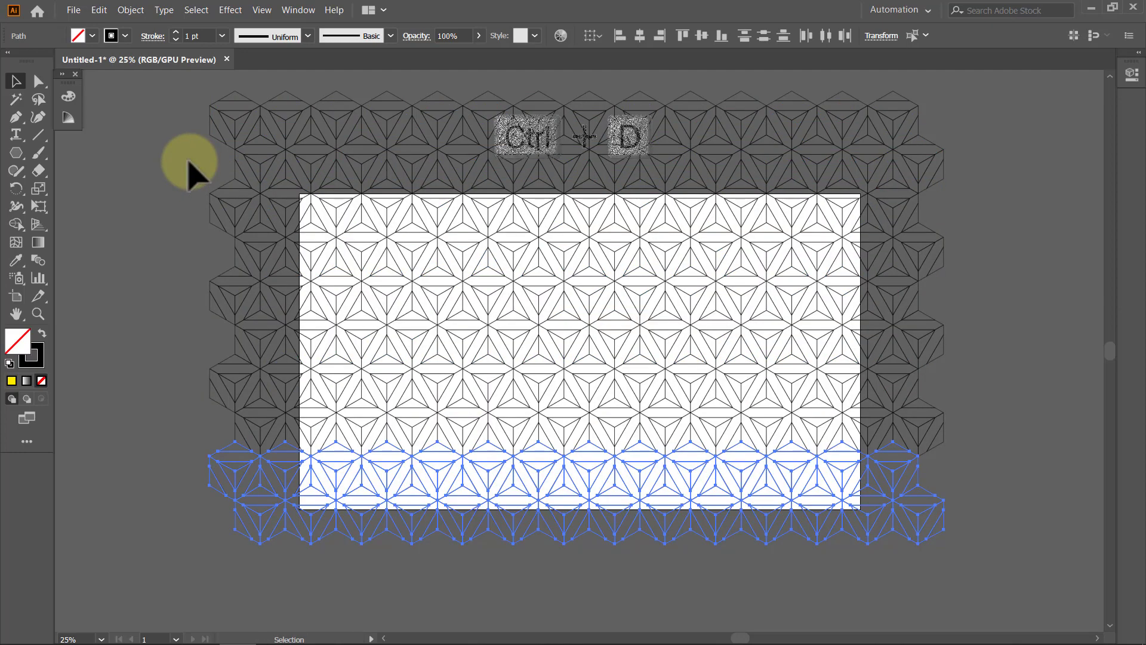
click(189, 160)
key(ctrl+shift+F9)
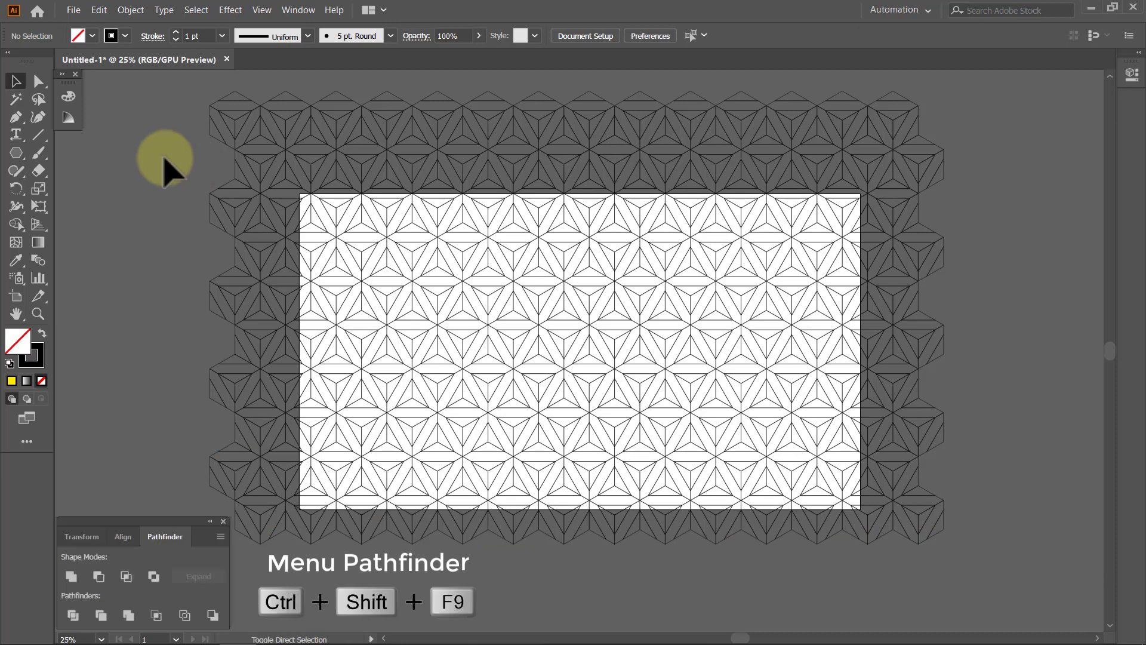
Select all the cube pattern artwork and set its stroke weight to 8 pt.
key(ctrl+a)
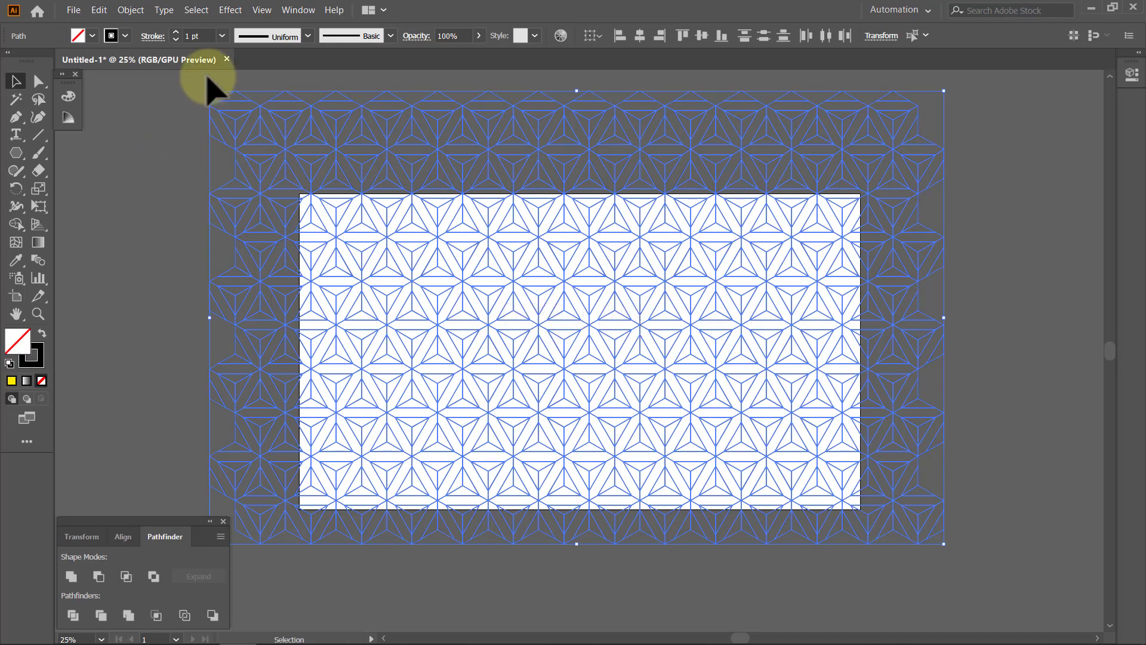
click(222, 37)
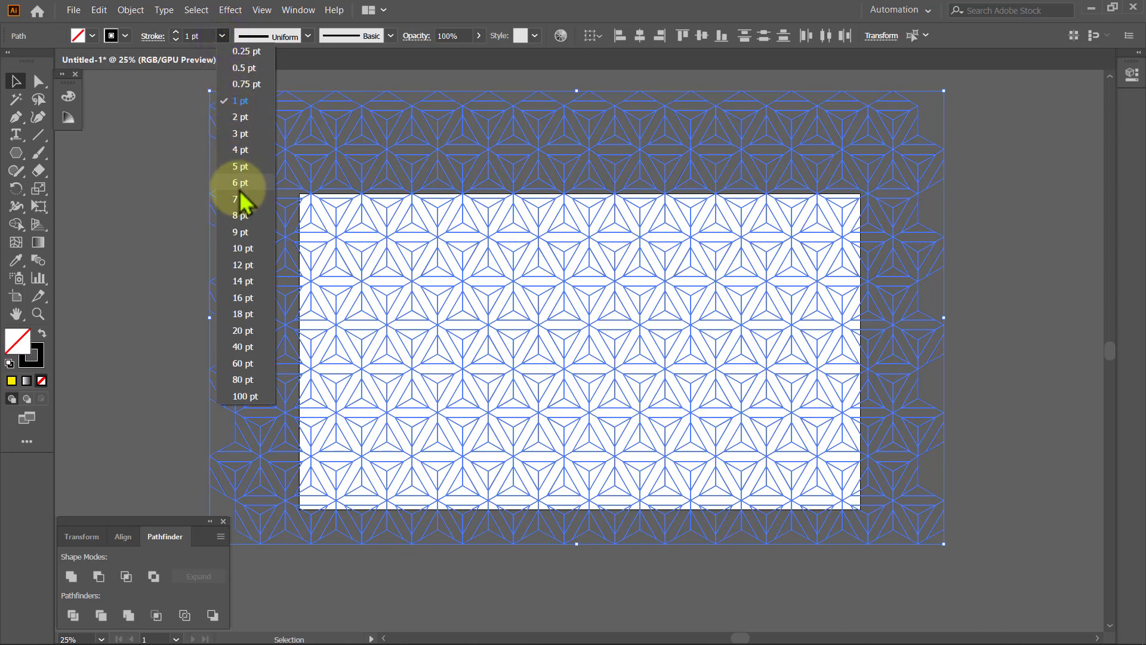
click(240, 215)
drag(237, 210, 237, 209)
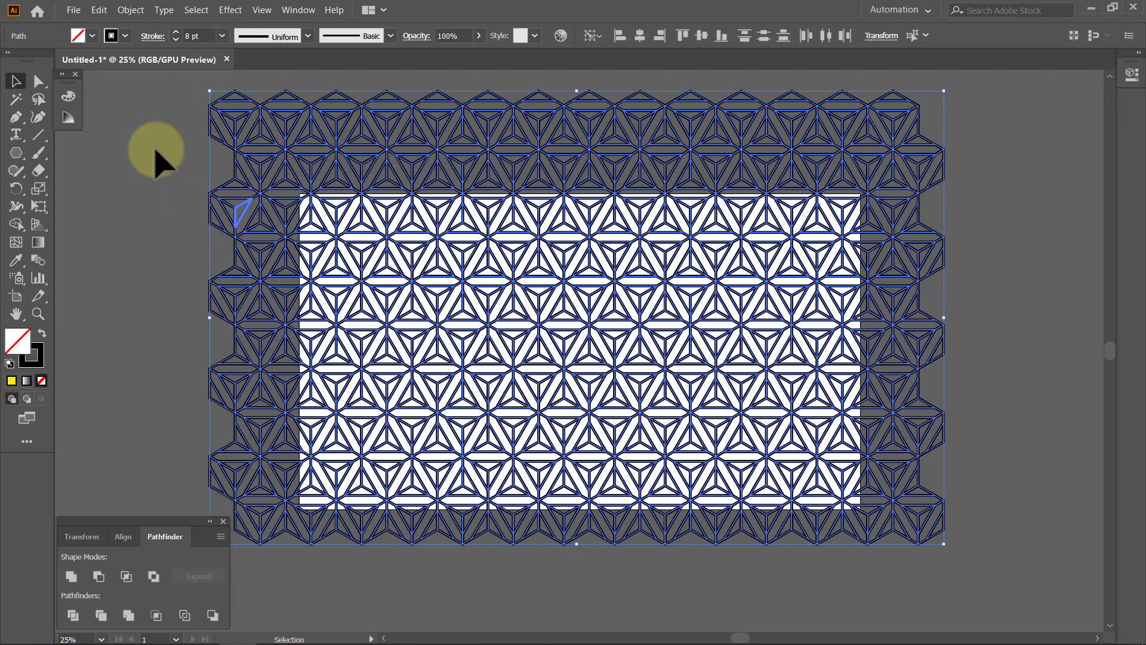
Expand the pattern's fill and 8 pt strokes into filled outline shapes.
click(132, 10)
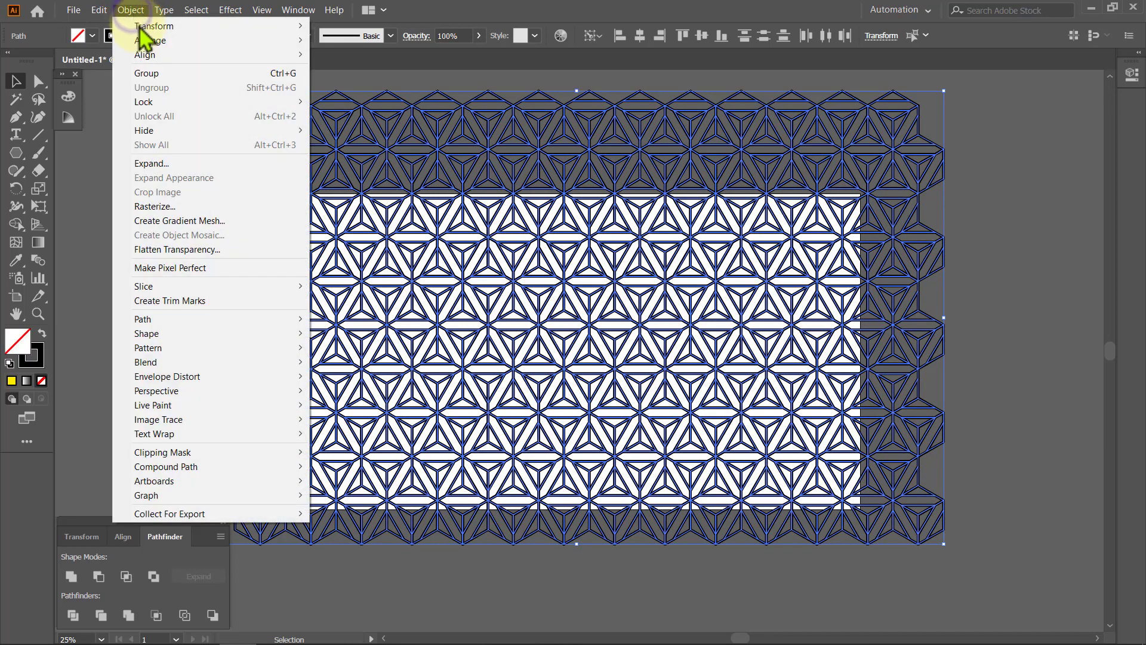
click(157, 163)
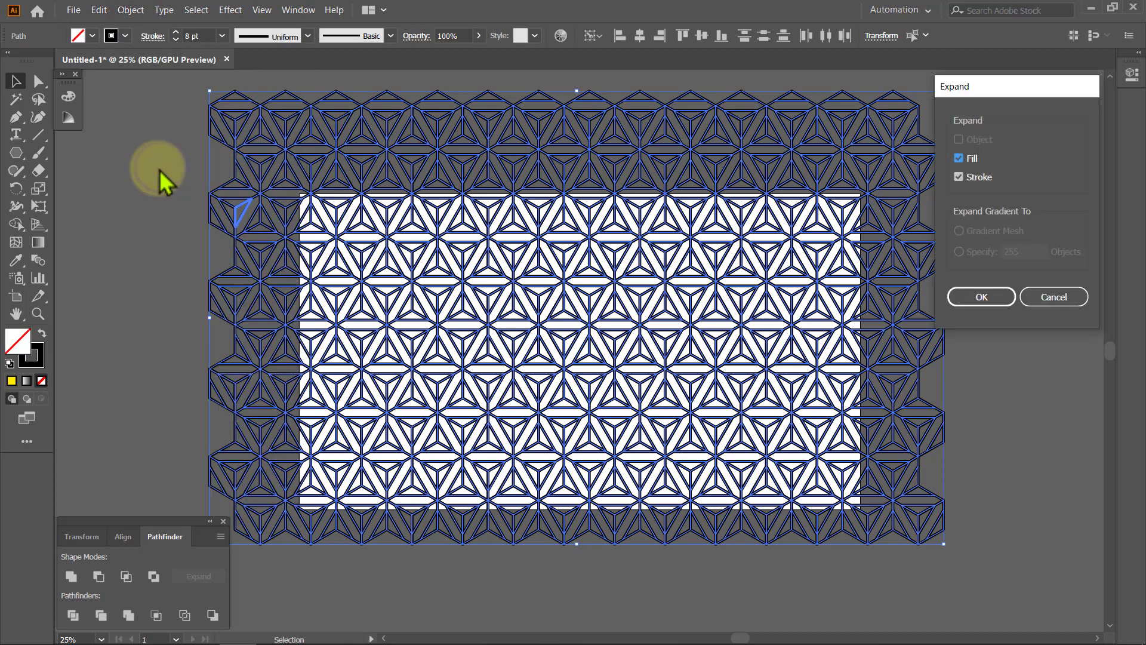
click(1003, 296)
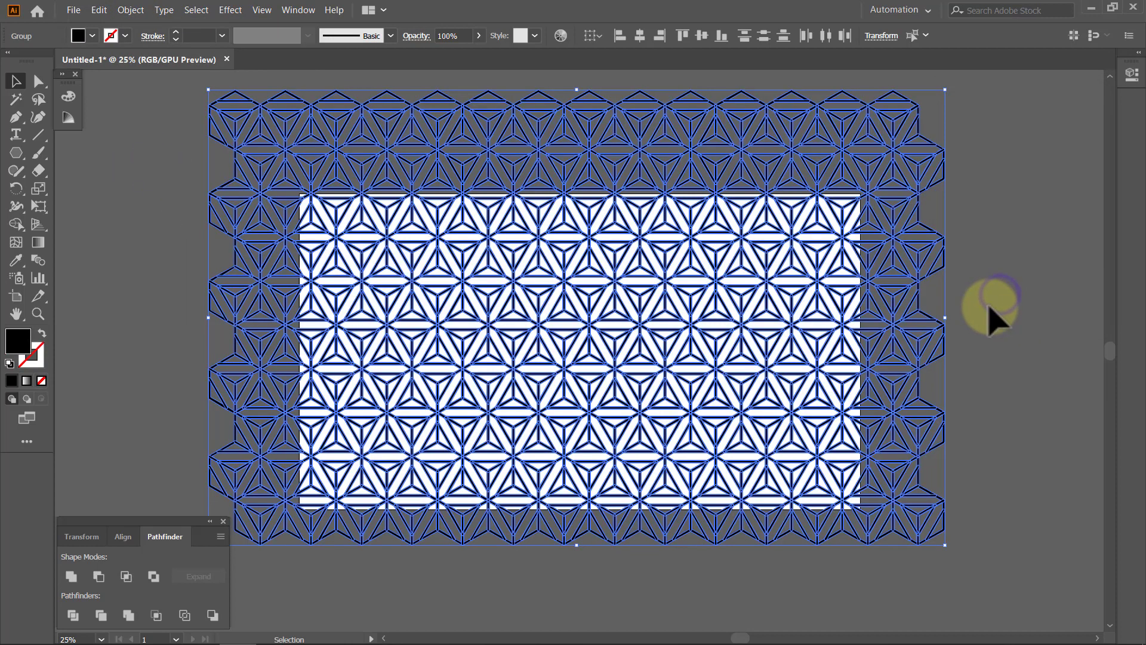
Unite all pattern shapes with Pathfinder and make them one compound path.
click(71, 576)
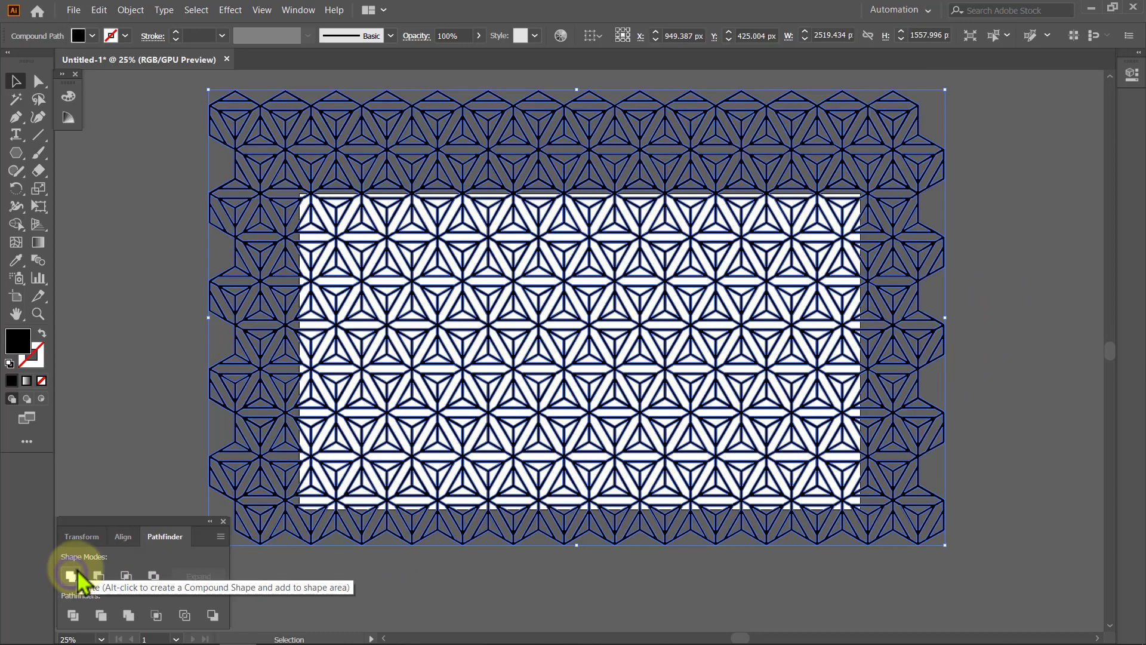
click(224, 521)
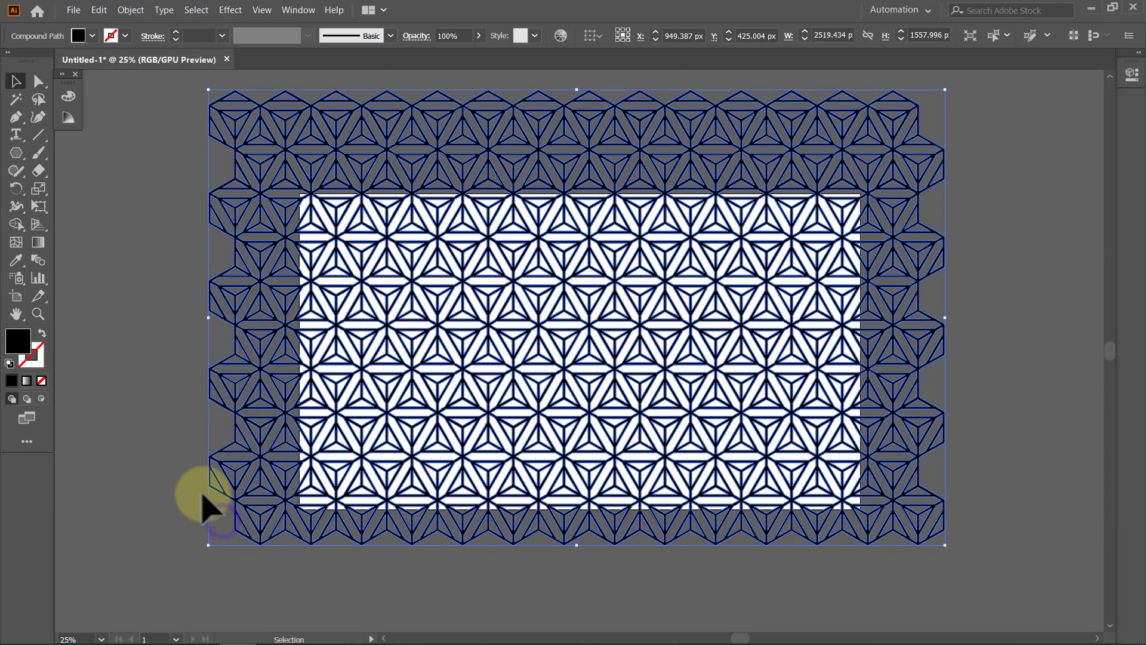
click(140, 11)
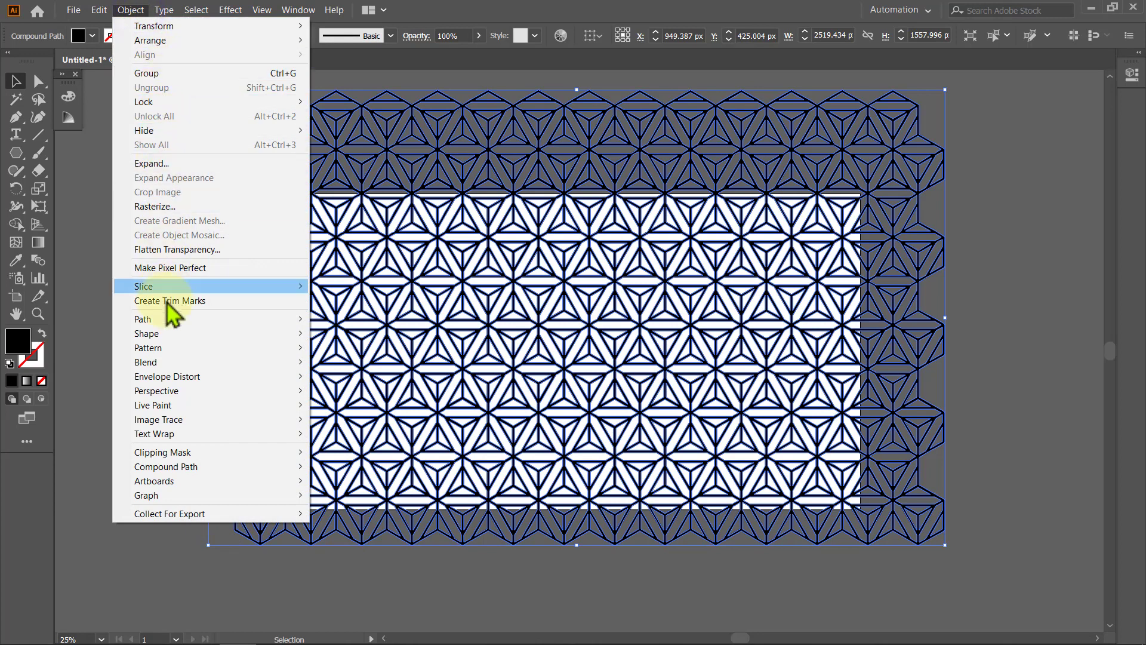
mouse_move(166, 467)
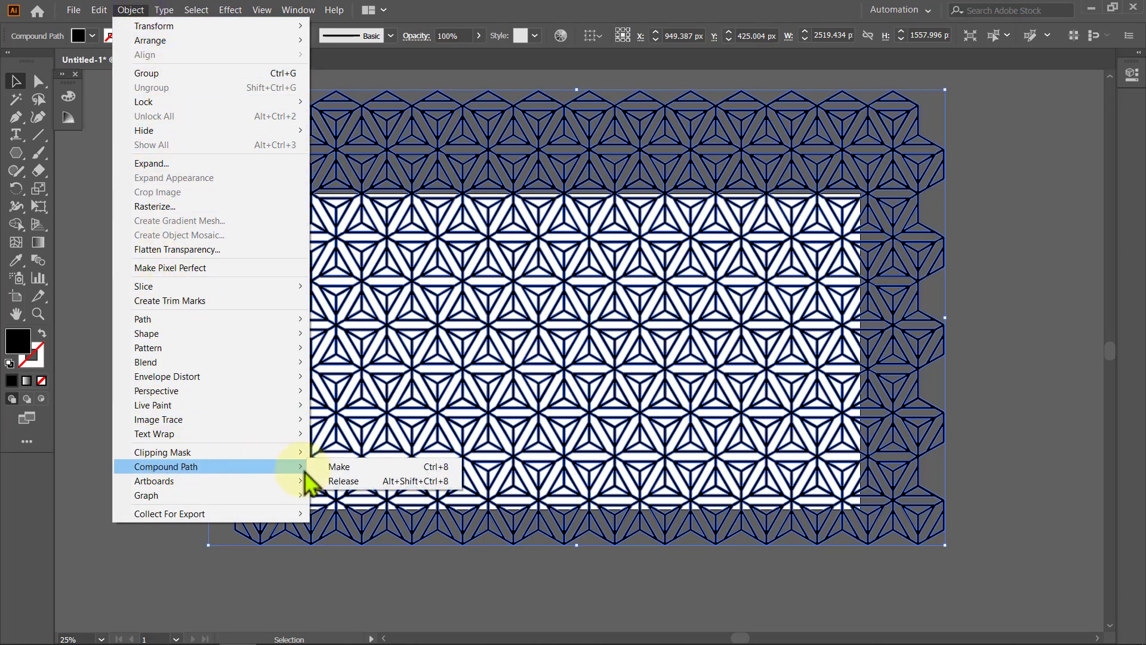
click(319, 467)
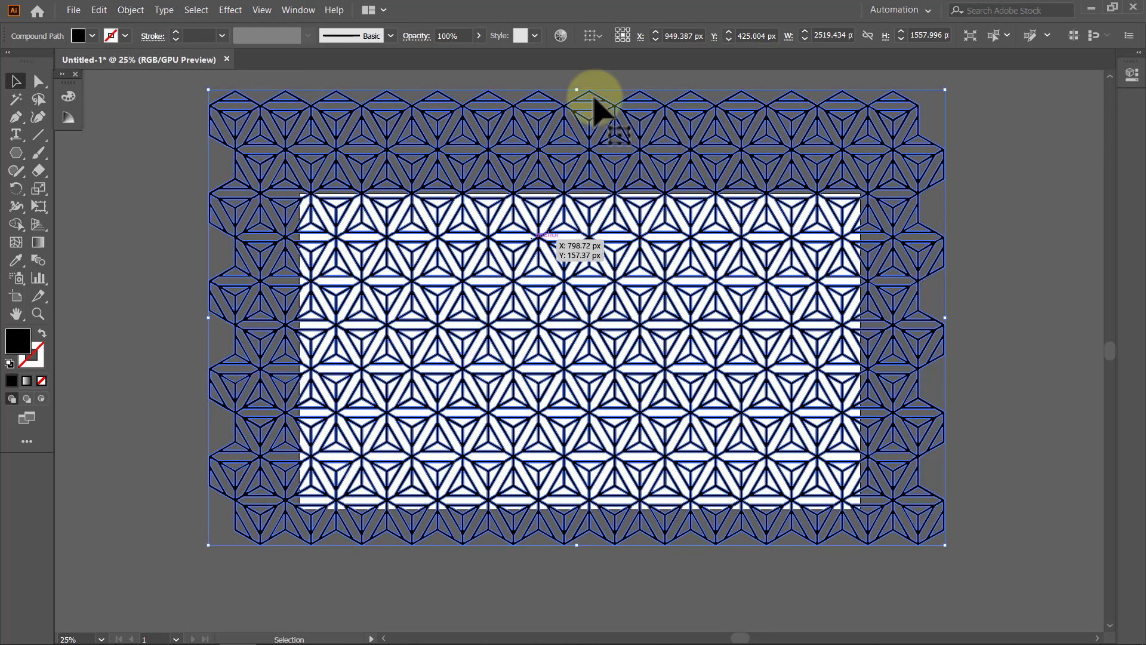
Centre the pattern horizontally and vertically, aligned to the artboard.
click(603, 34)
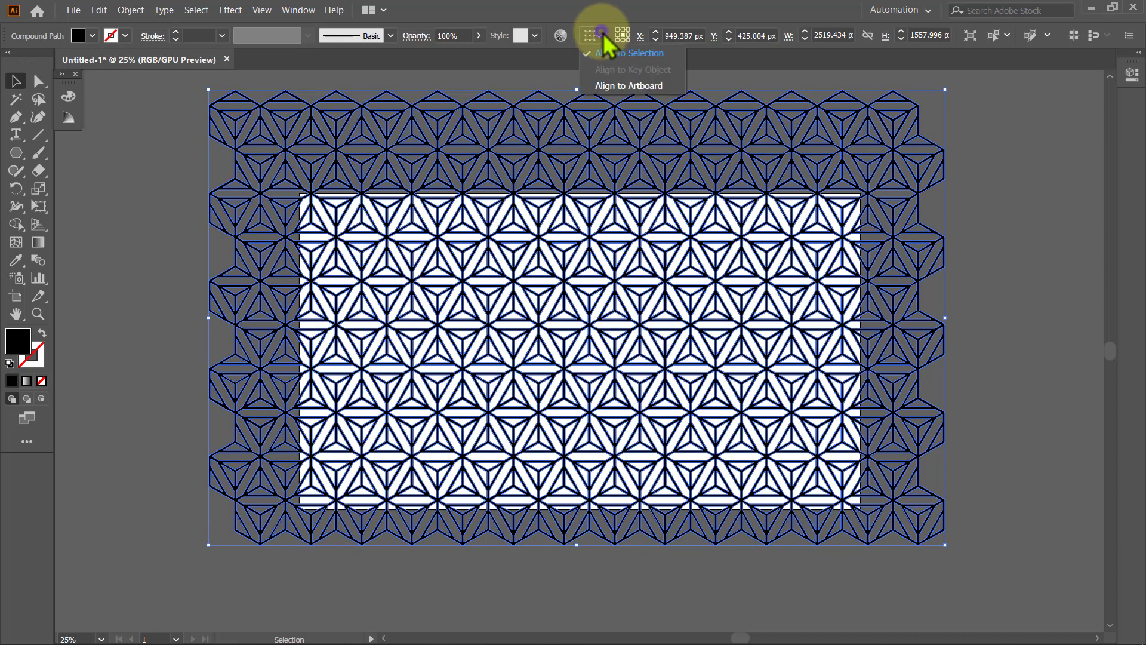
click(610, 79)
click(643, 37)
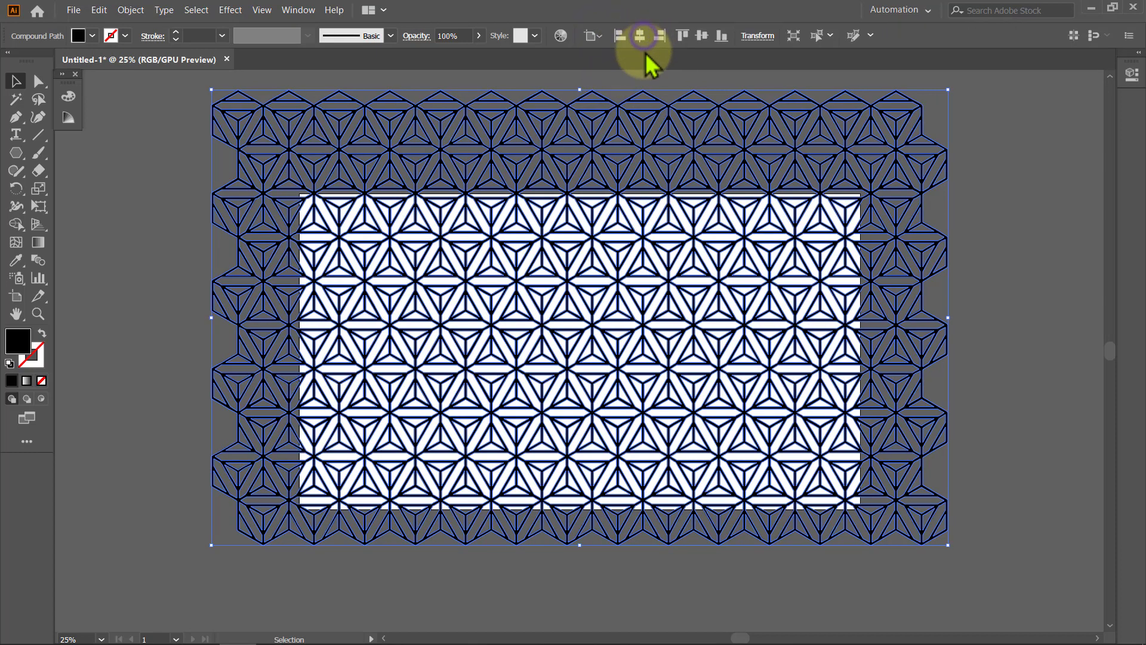
click(703, 35)
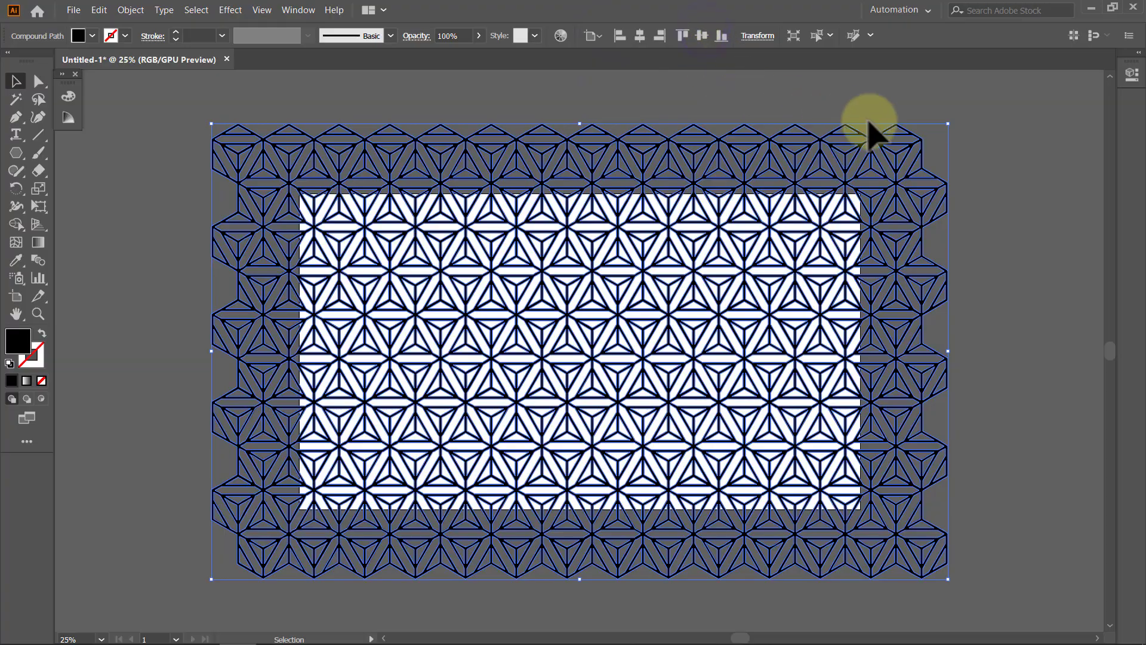
Scale the pattern down around its centre so it barely overhangs the artboard.
drag(948, 124, 892, 158)
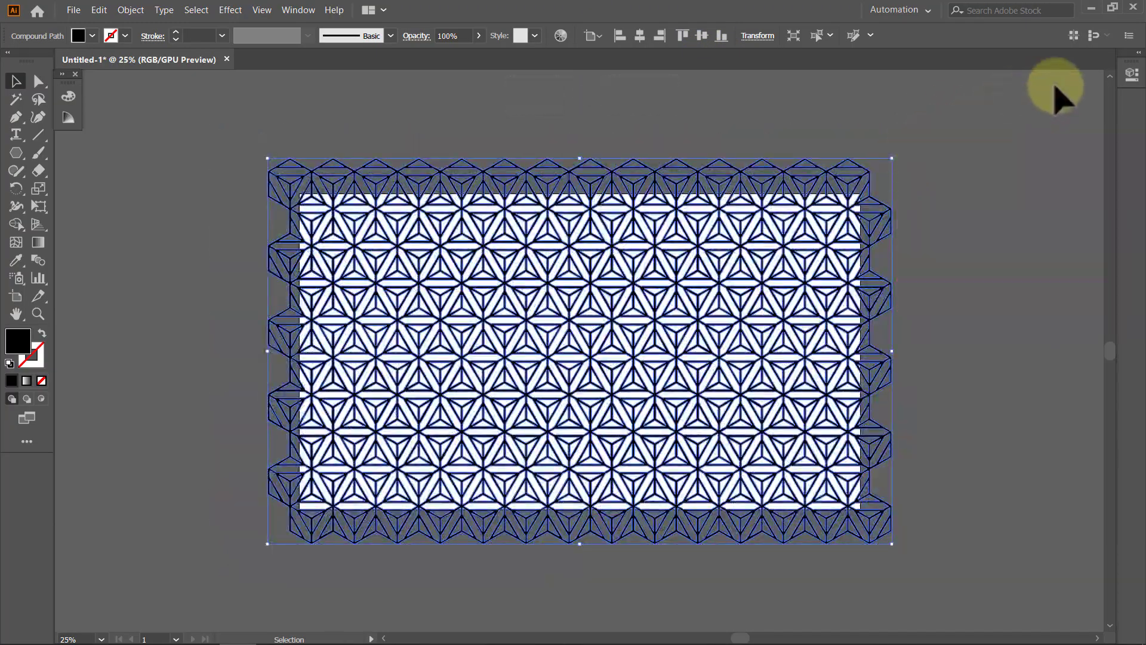
click(1097, 90)
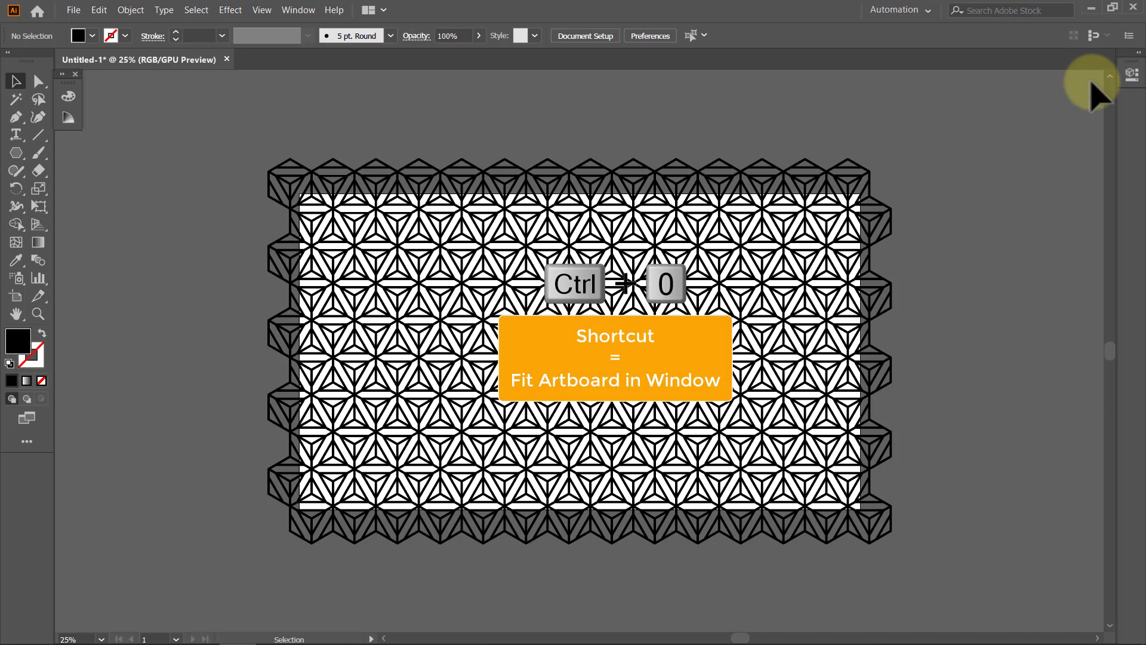
key(ctrl+0)
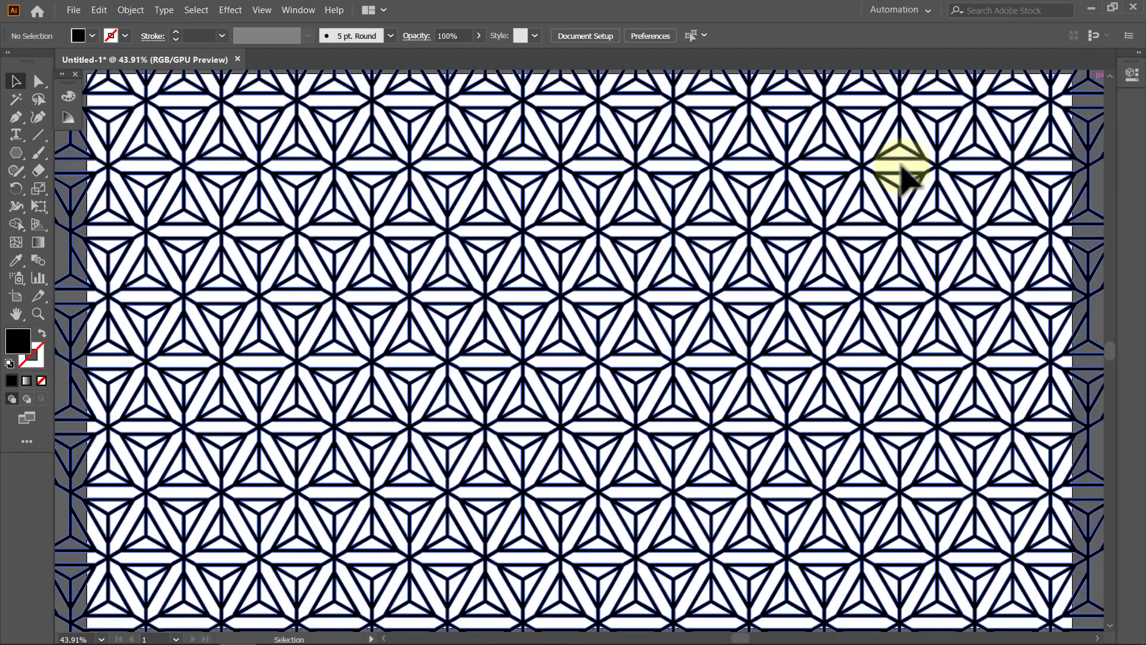
Create a 1920 × 1080 px rectangle with the Rectangle Tool.
click(16, 153)
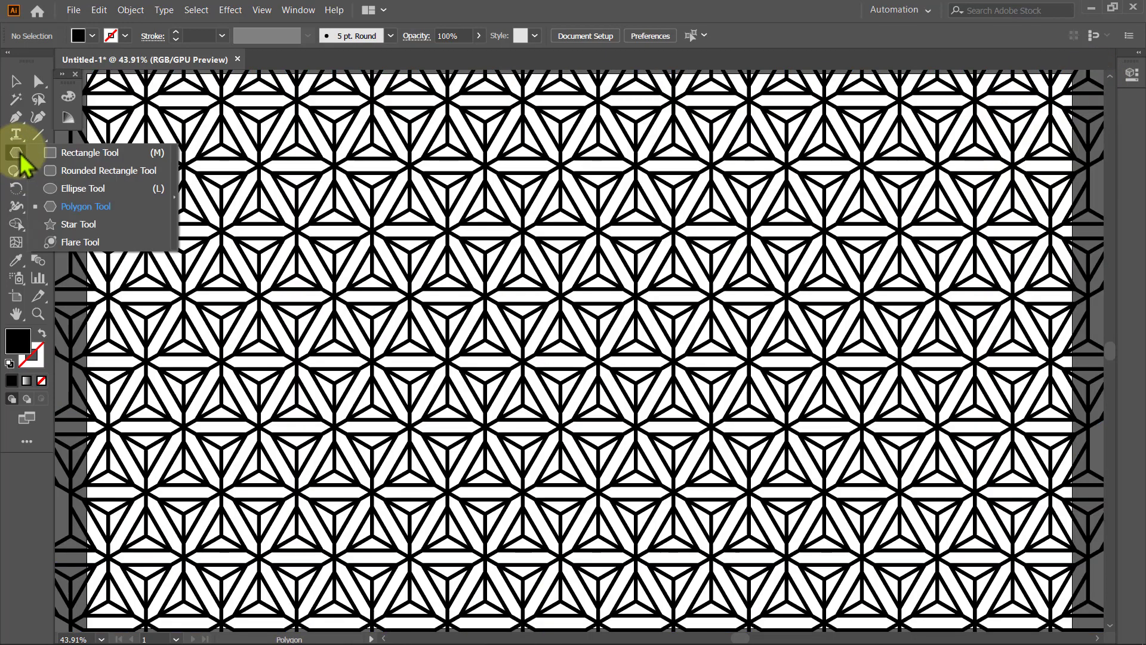
click(74, 159)
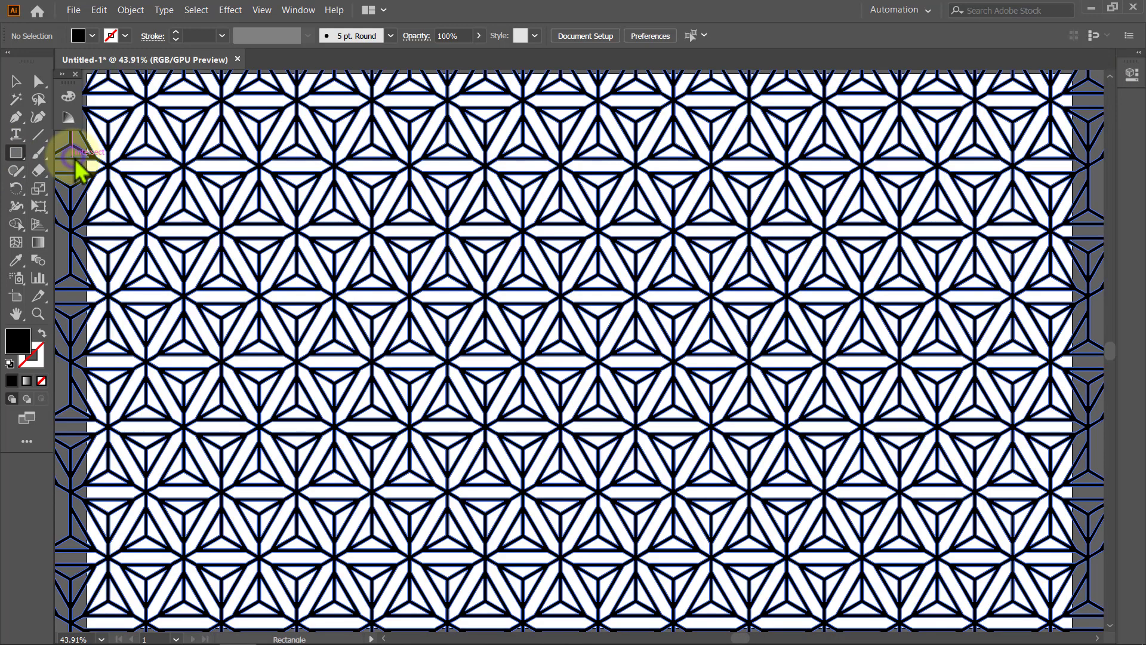
click(239, 177)
text(1920)
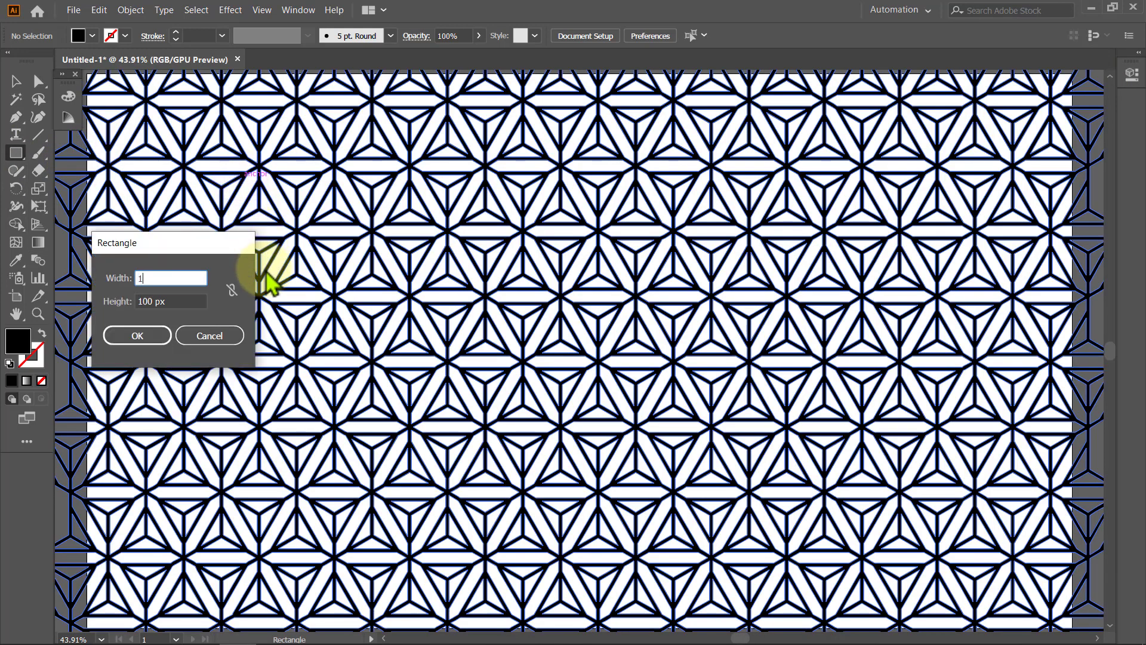
click(190, 300)
text(1080)
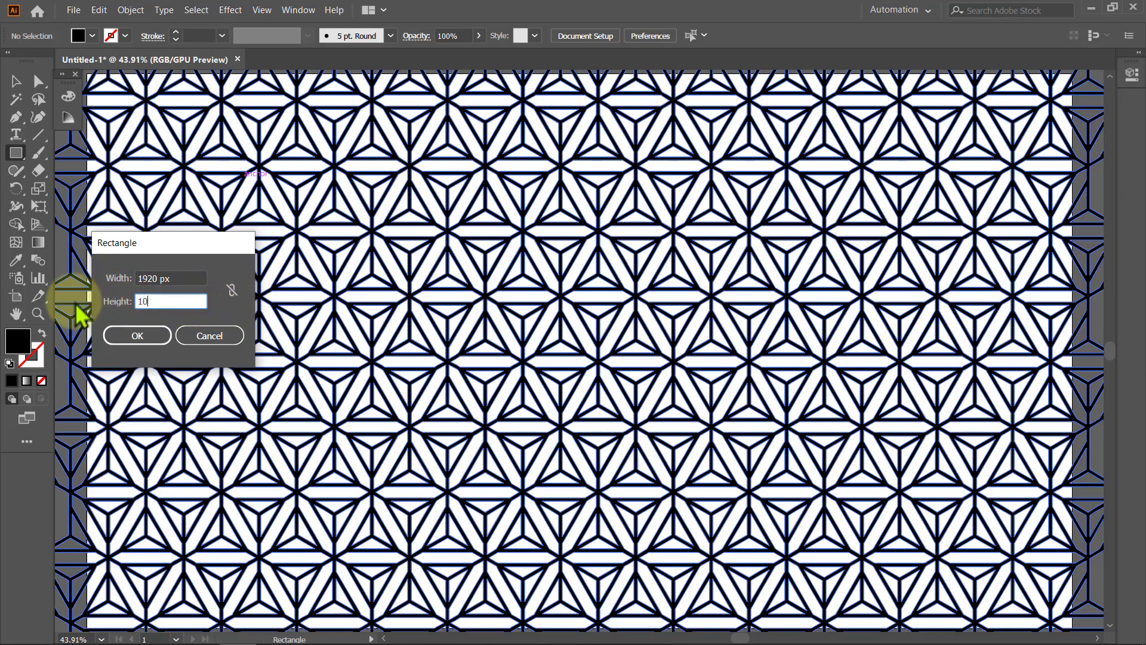
click(112, 338)
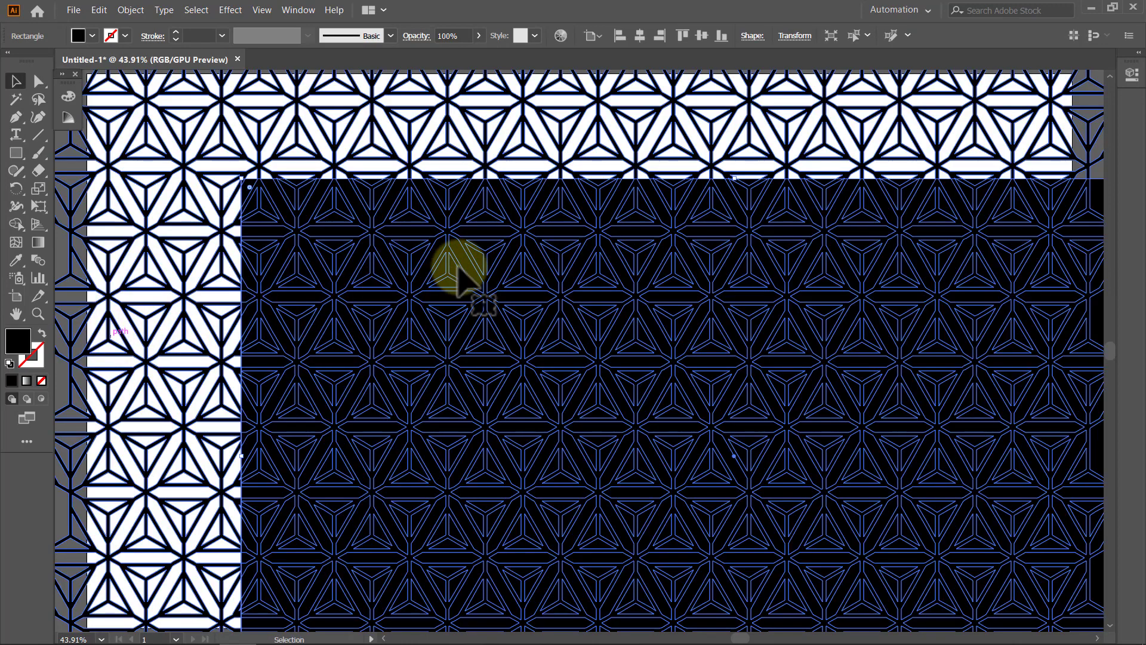
Centre the rectangle on the artboard and confirm its fill is black, RGB 0,0,0.
click(638, 38)
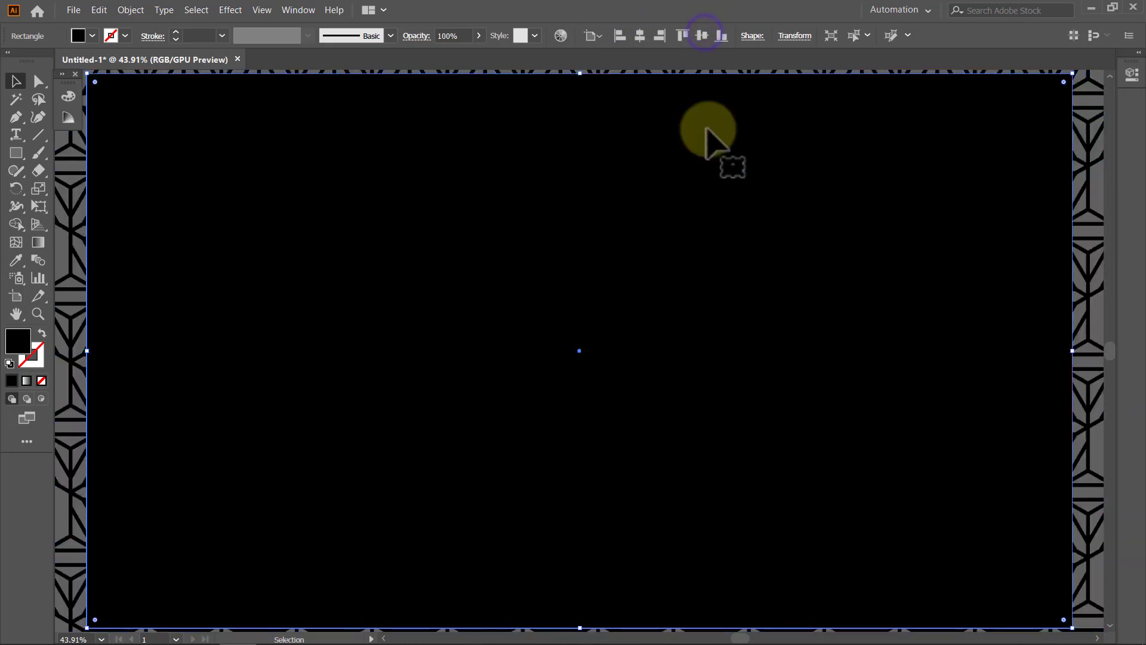
click(63, 76)
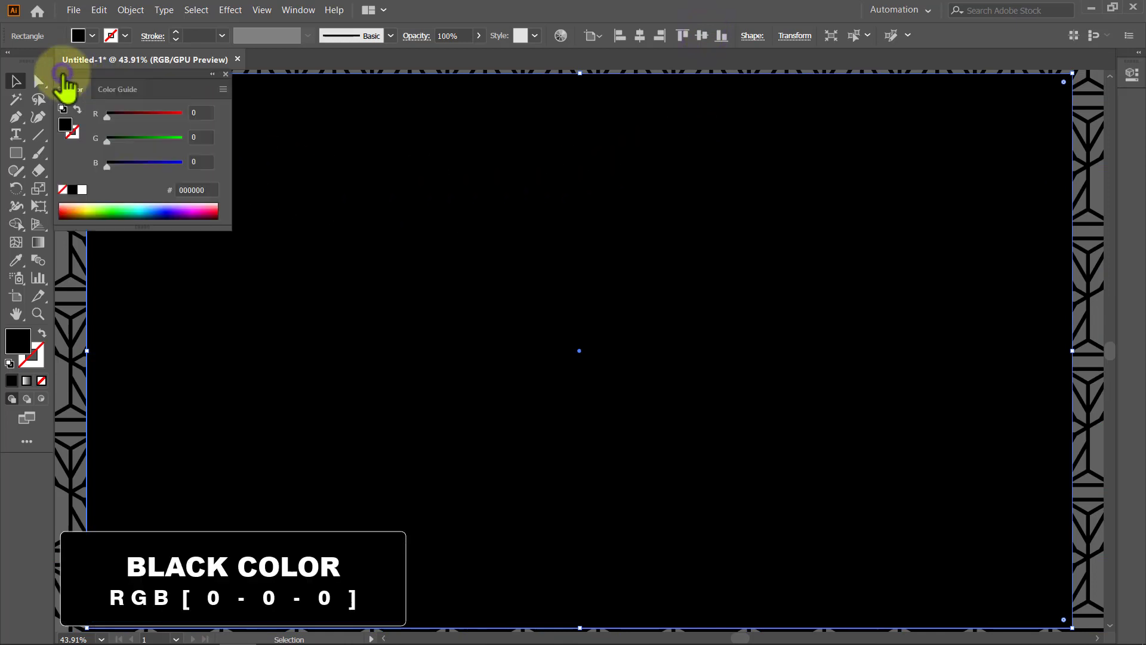
click(213, 74)
Select the cube pattern behind the rectangle and recolour it white.
key(ctrl+shift+a)
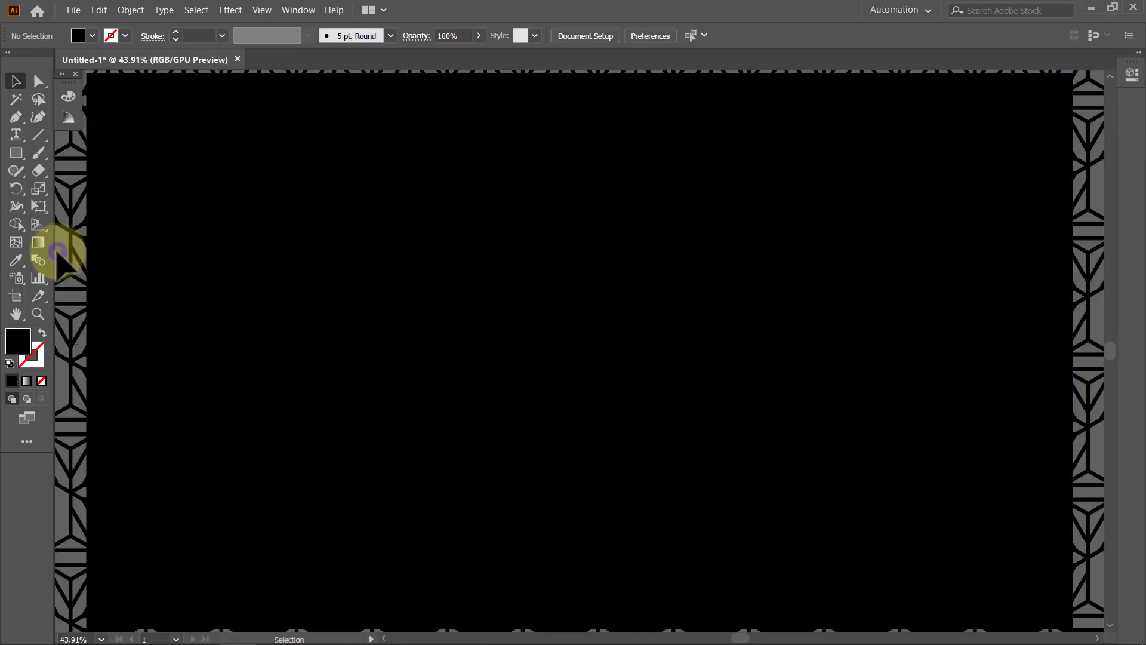
click(66, 245)
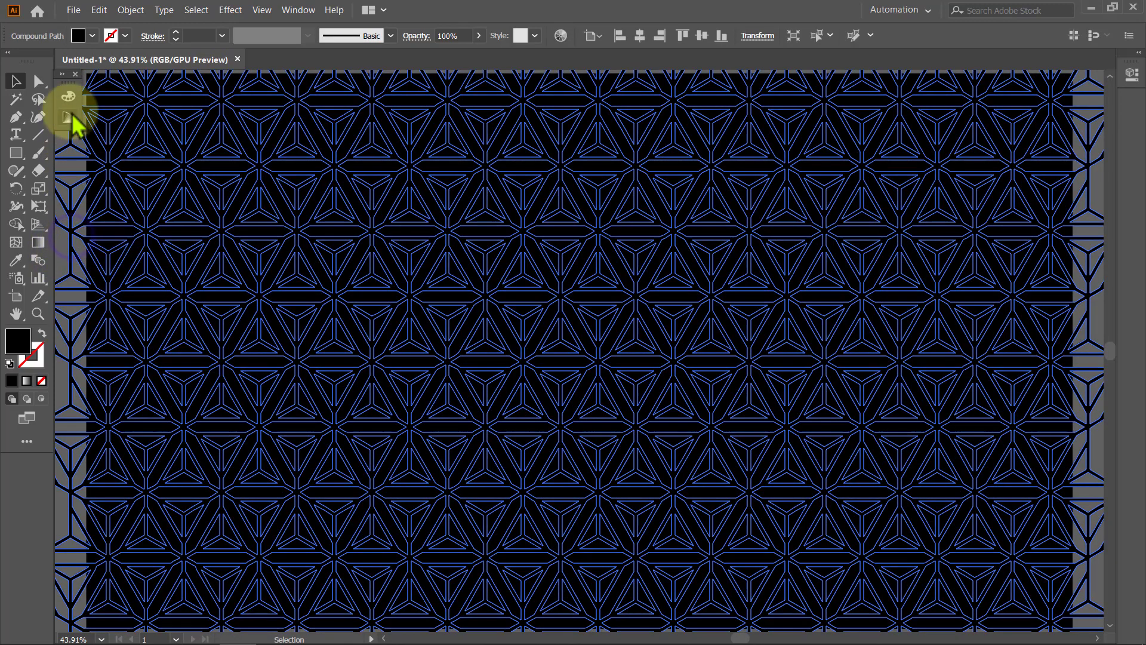
click(62, 79)
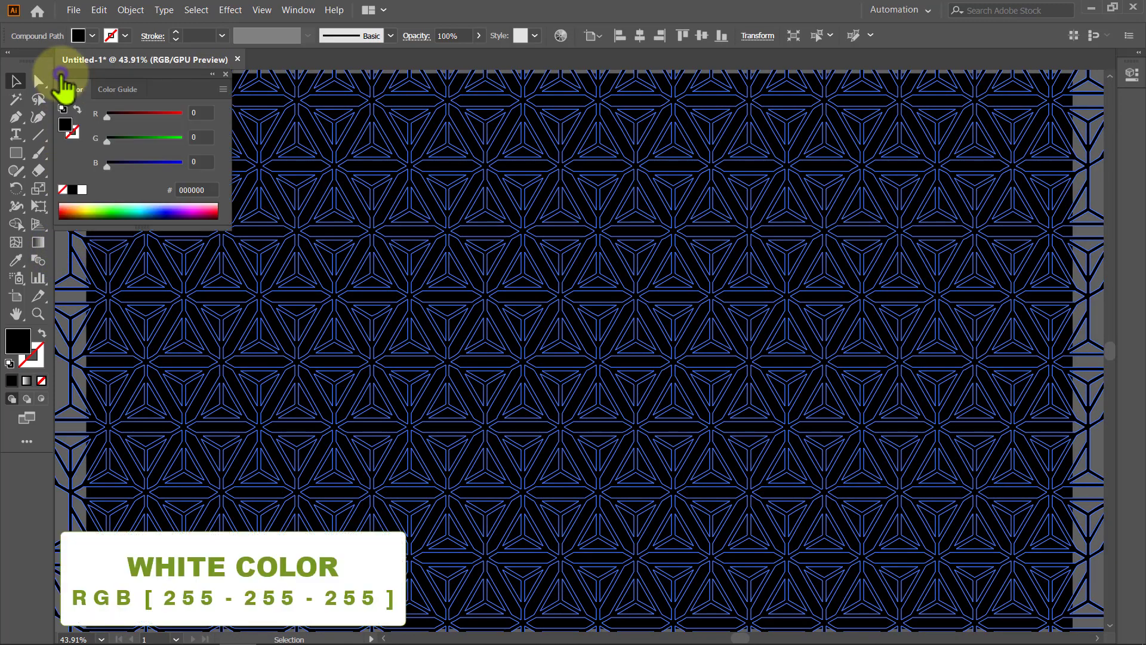
click(82, 189)
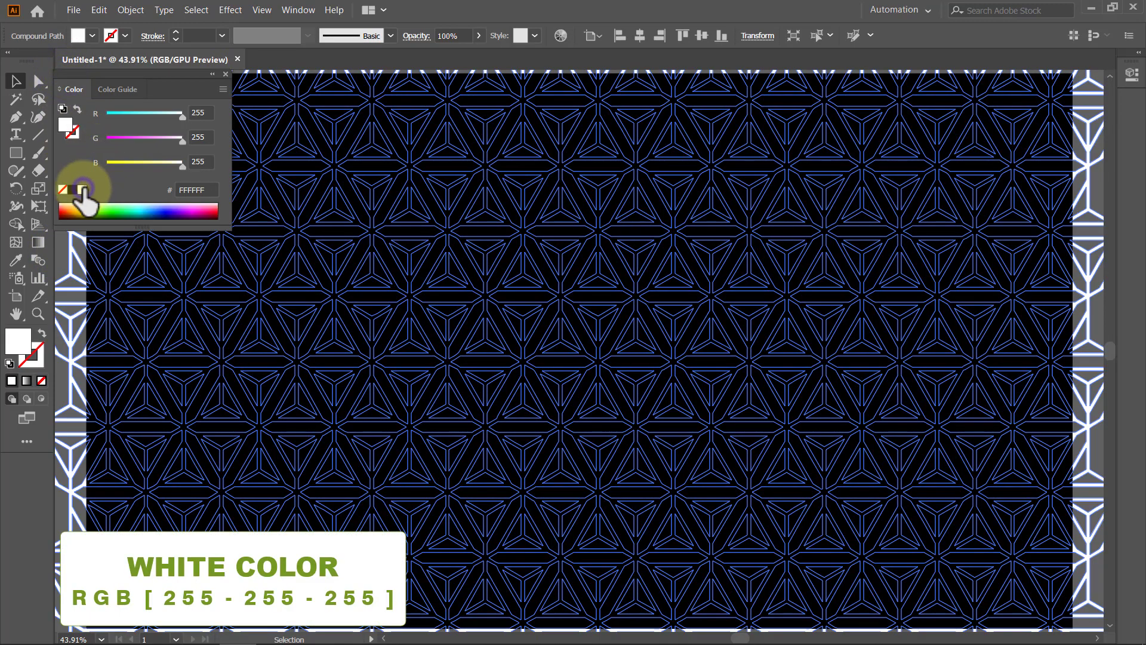
click(226, 74)
Copy the black rectangle and send it behind the white pattern.
click(60, 246)
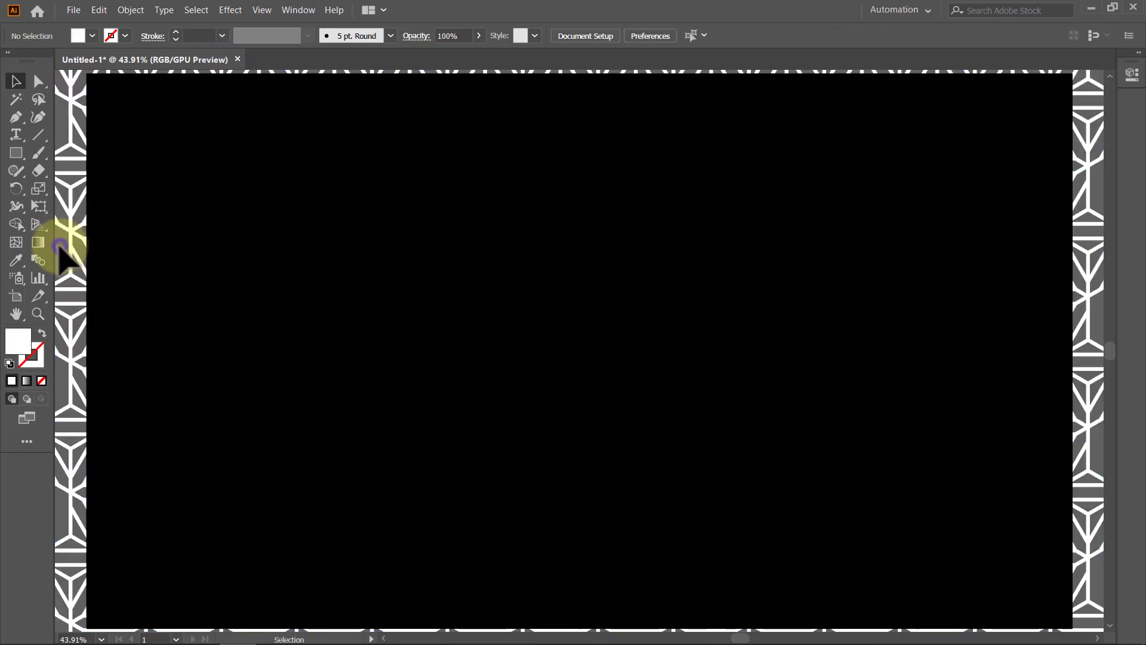
click(159, 248)
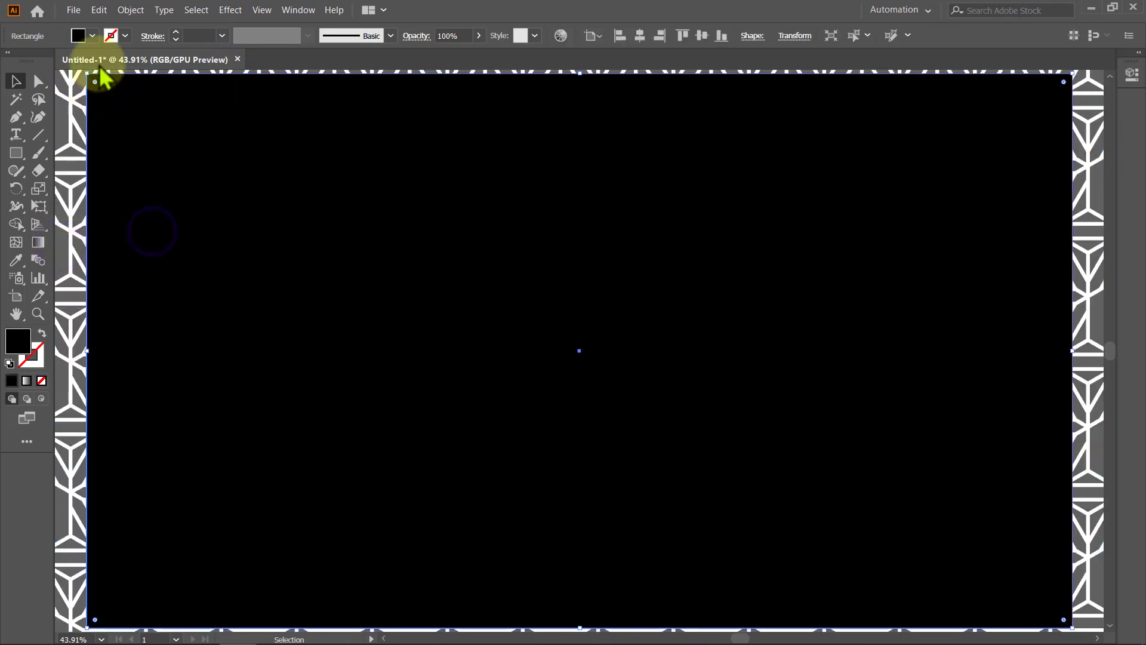
click(99, 11)
click(131, 74)
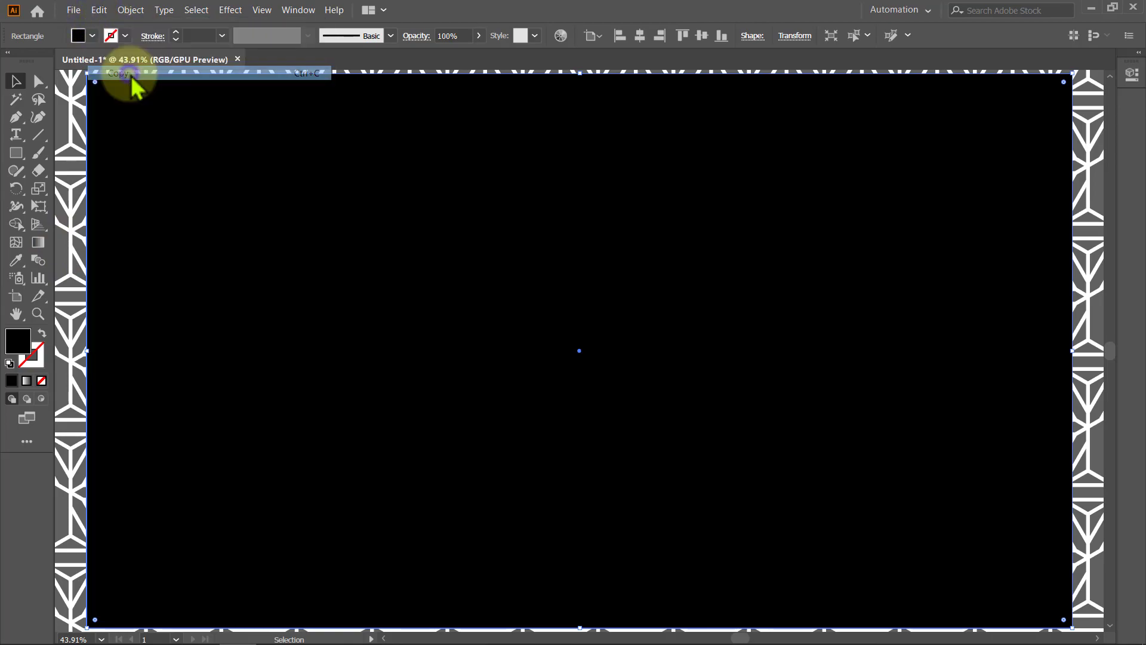
key(ctrl+bracketleft)
key(ctrl+bracketleft)
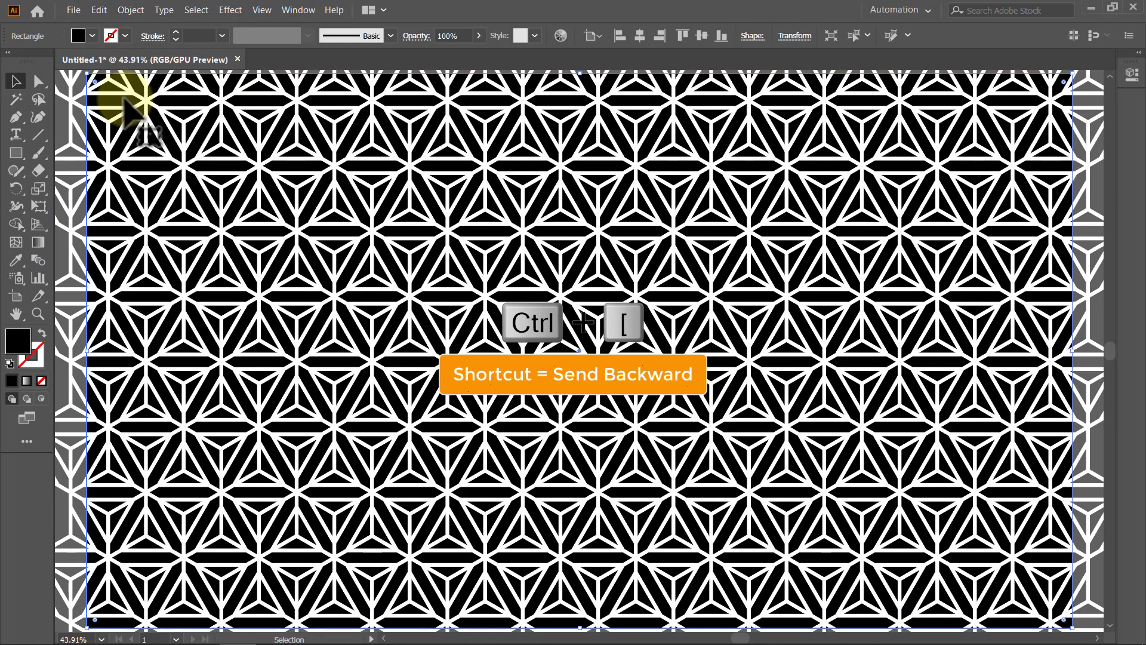
Paste the rectangle copy in place on top and clip the pattern to it with Ctrl+7.
click(93, 116)
click(66, 98)
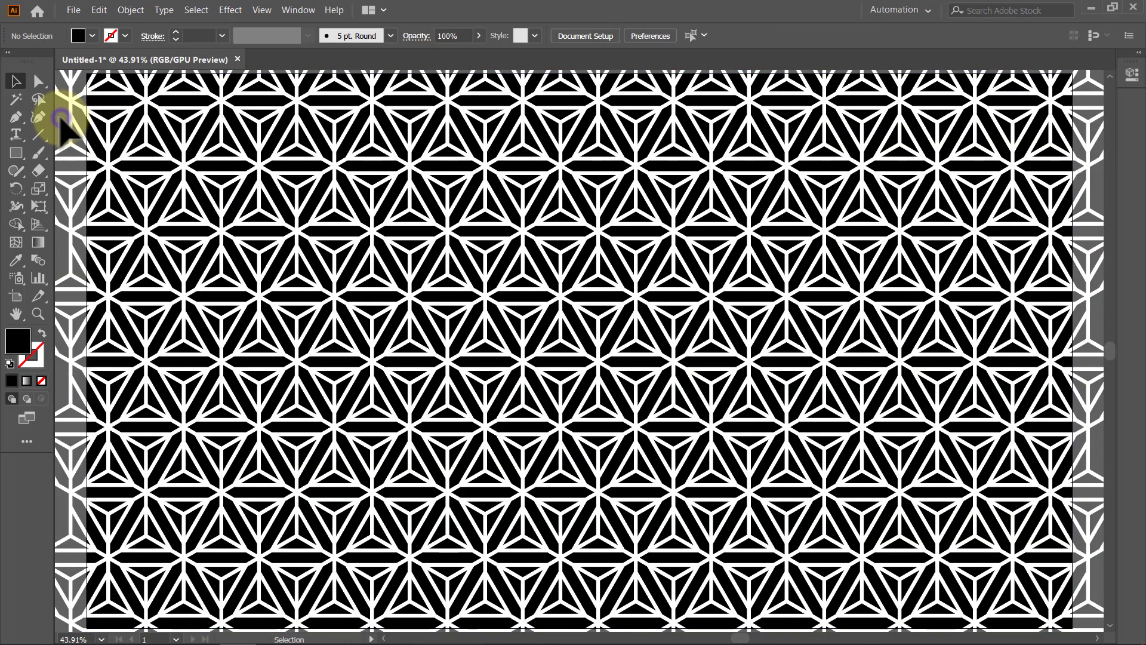
click(99, 10)
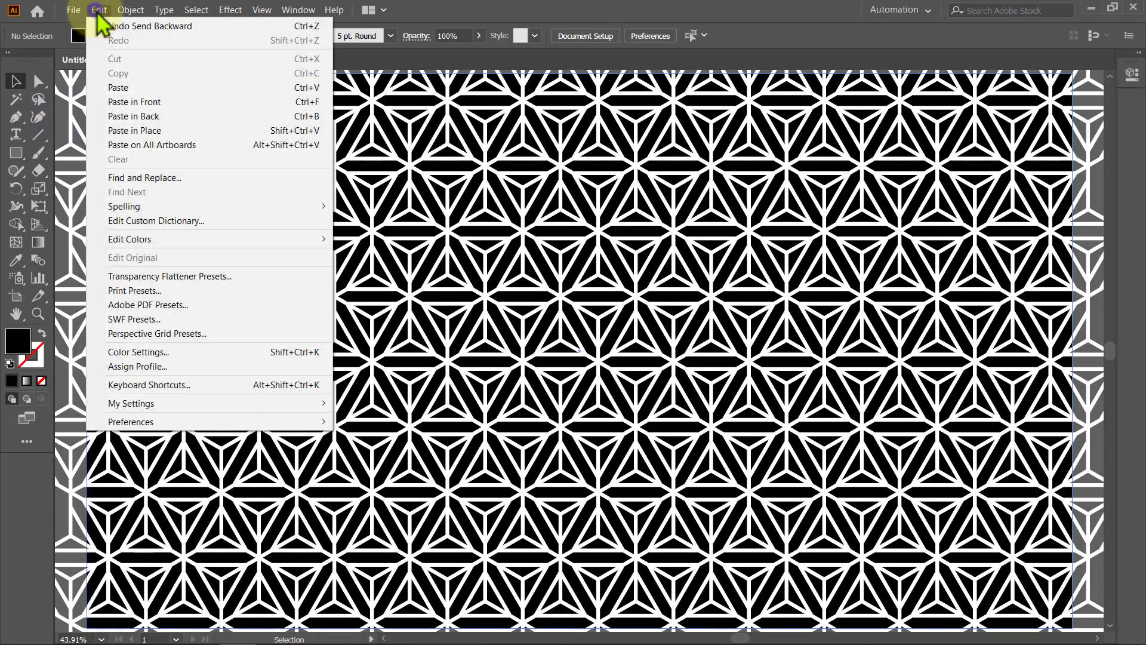
click(140, 131)
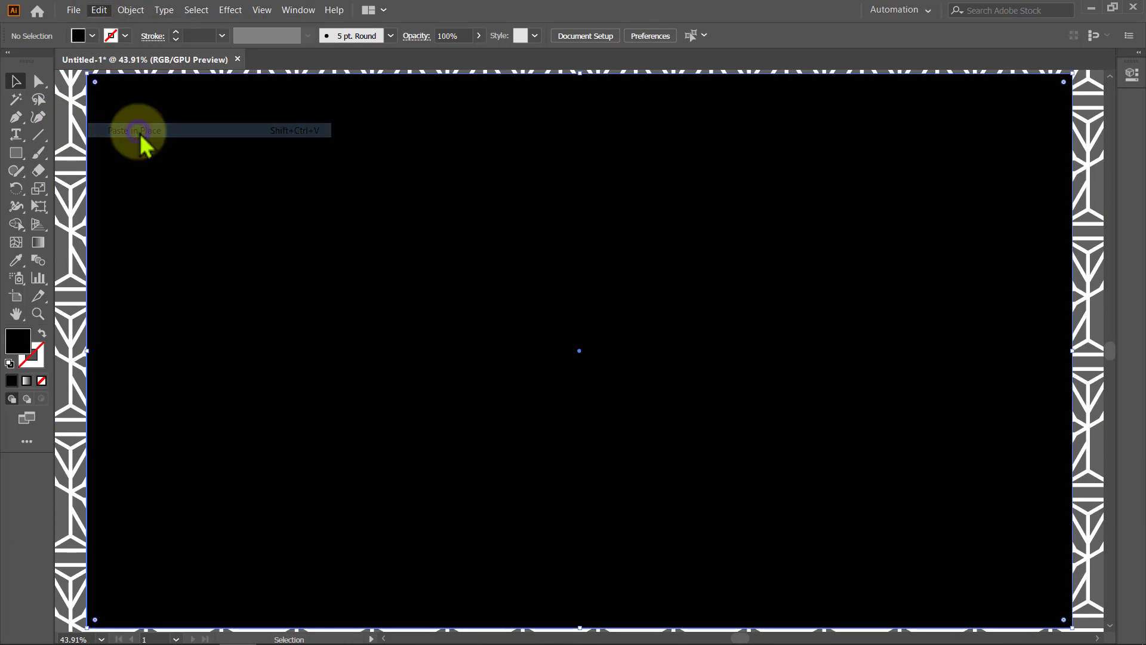
click(59, 129)
key(ctrl+a)
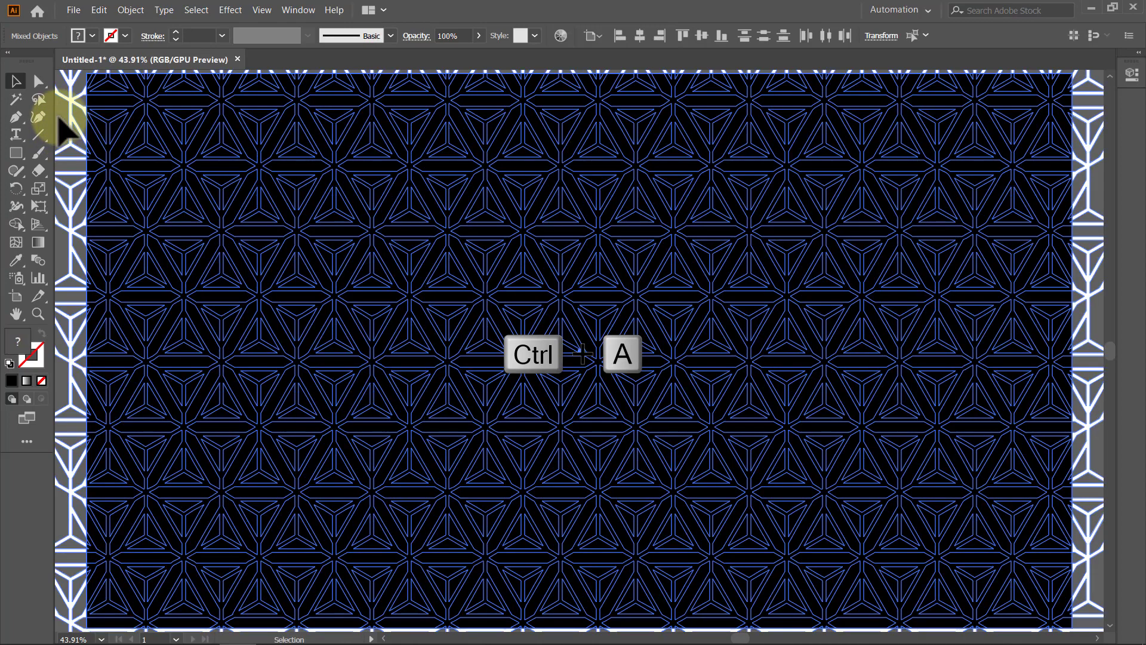
key(ctrl+7)
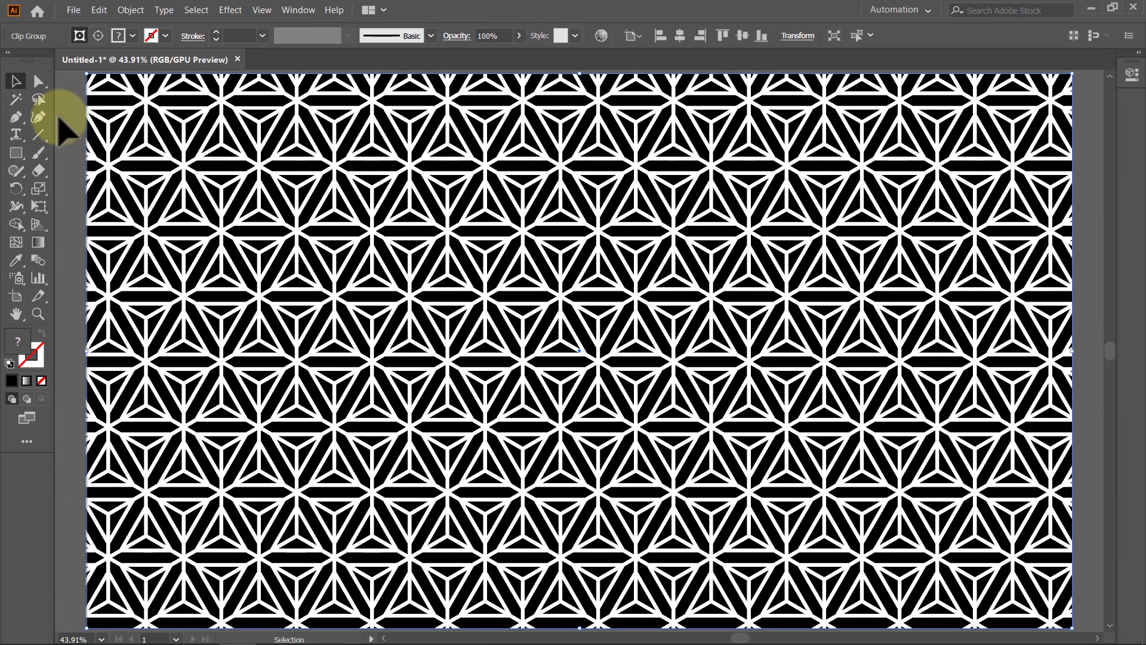
click(59, 116)
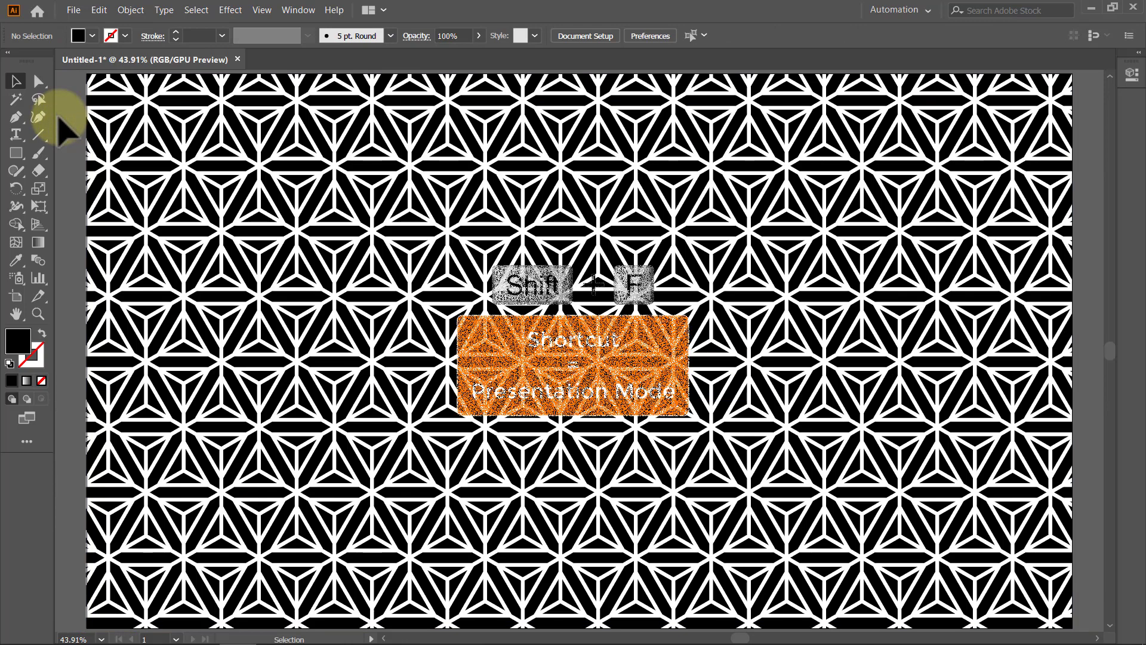
Switch to Presentation Mode to show only the finished cube pattern full screen.
key(shift+f)
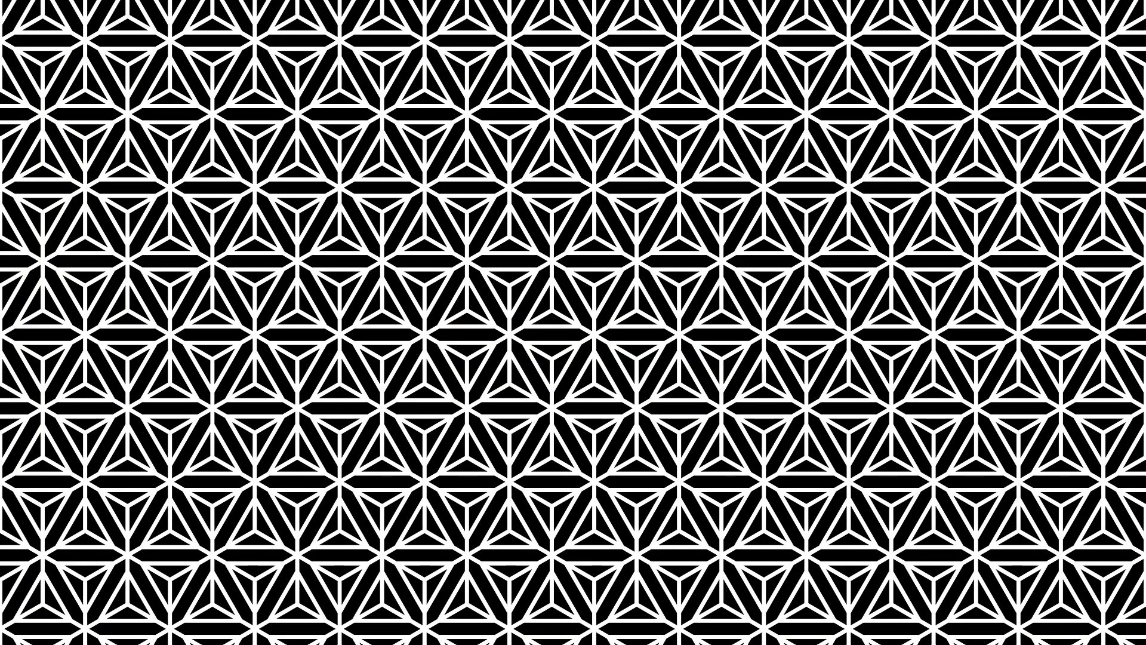